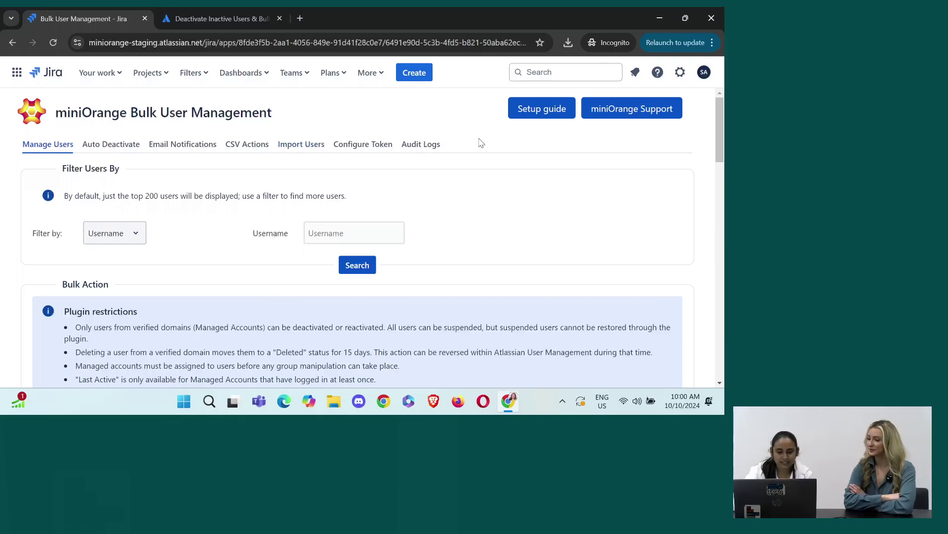
Scroll through the Manage Users page to review the user filters and plugin restrictions
scroll(480, 143, "down", 2)
scroll(471, 144, "up", 2)
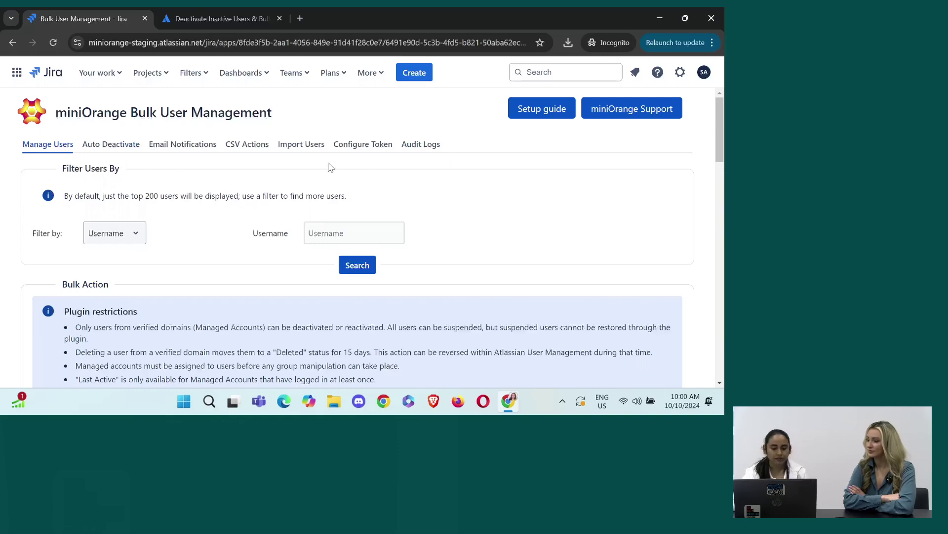
View the Configure Token settings with the admin email, API key and API token fields, then return to Manage Users
left_click(350, 148)
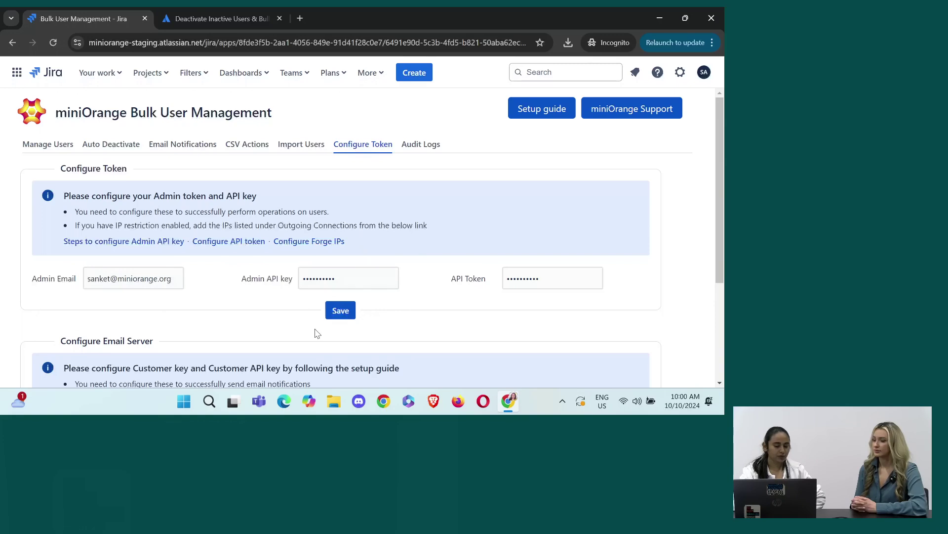
left_click(62, 144)
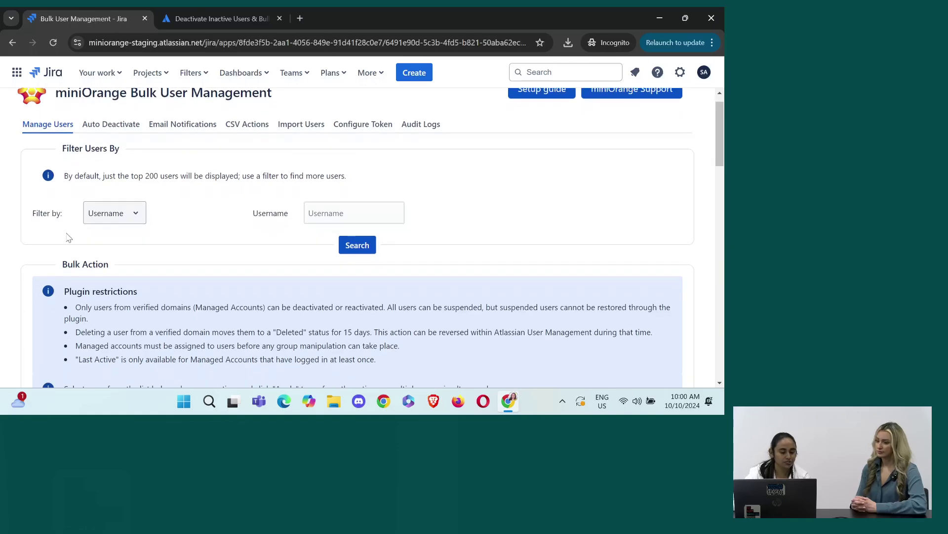
scroll(65, 236, "down", 1)
scroll(65, 236, "up", 1)
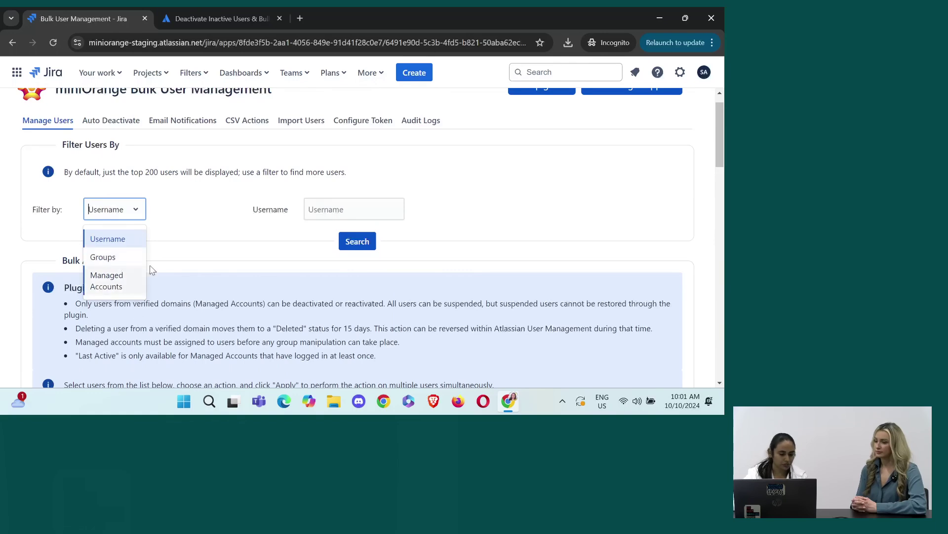
scroll(155, 269, "down", 3)
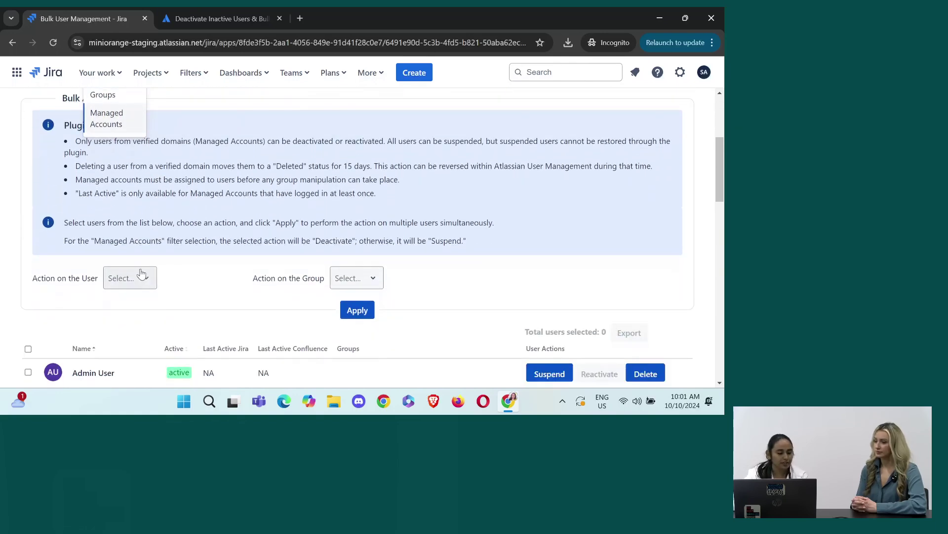
left_click(142, 274)
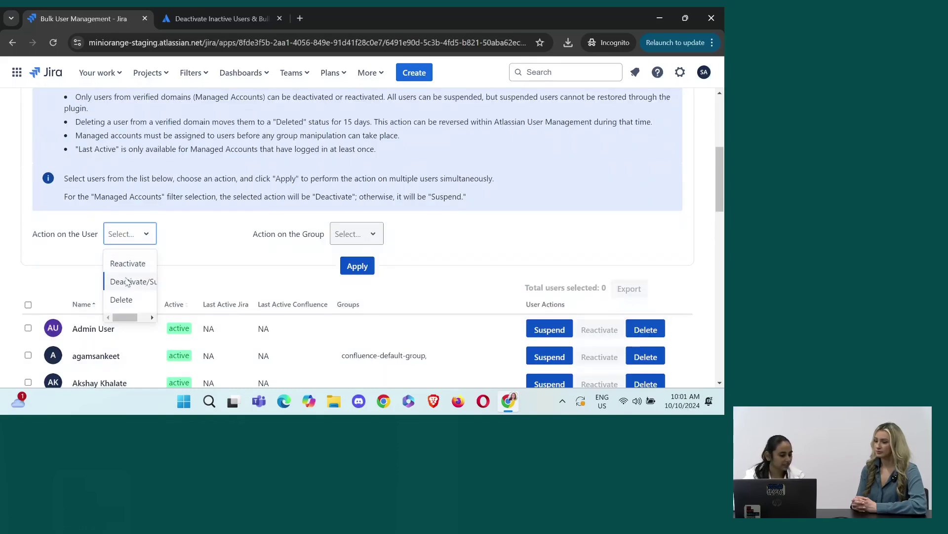
left_click(231, 233)
scroll(231, 233, "up", 4)
scroll(230, 233, "down", 1)
left_click(129, 171)
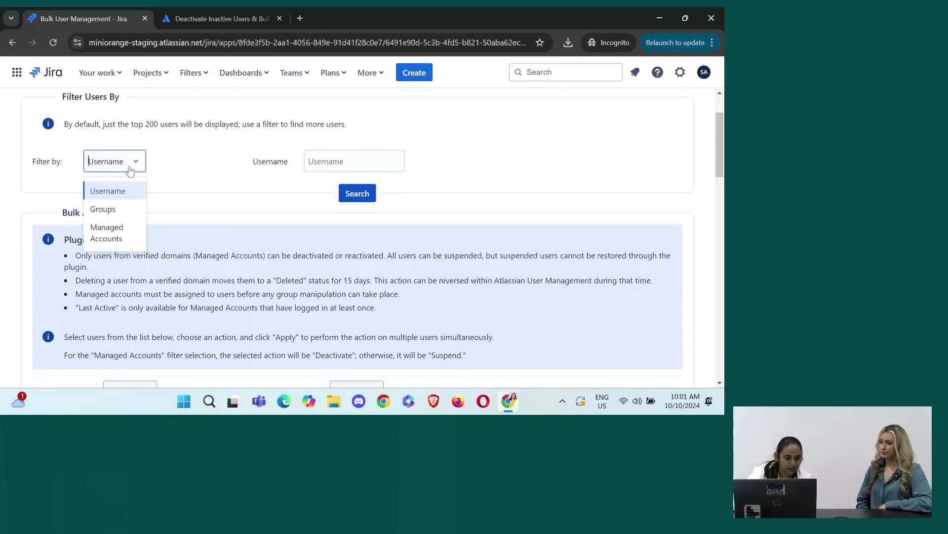
left_click(136, 191)
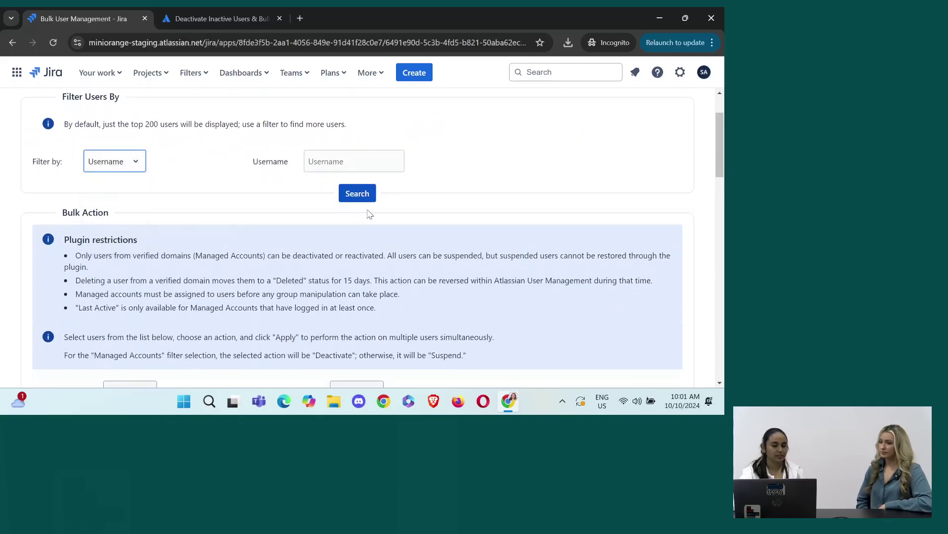
Search for users whose username matches 'test'
left_click(367, 169)
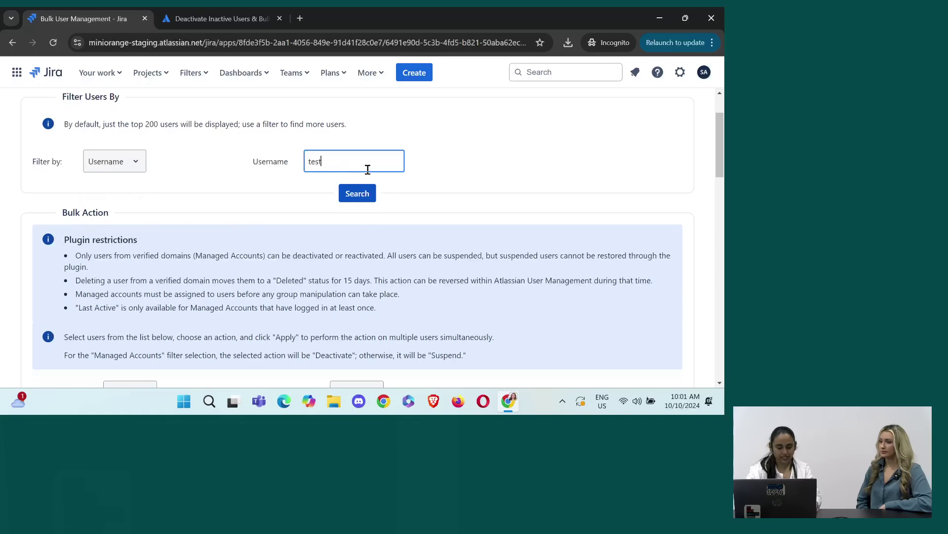
type("test")
left_click(357, 193)
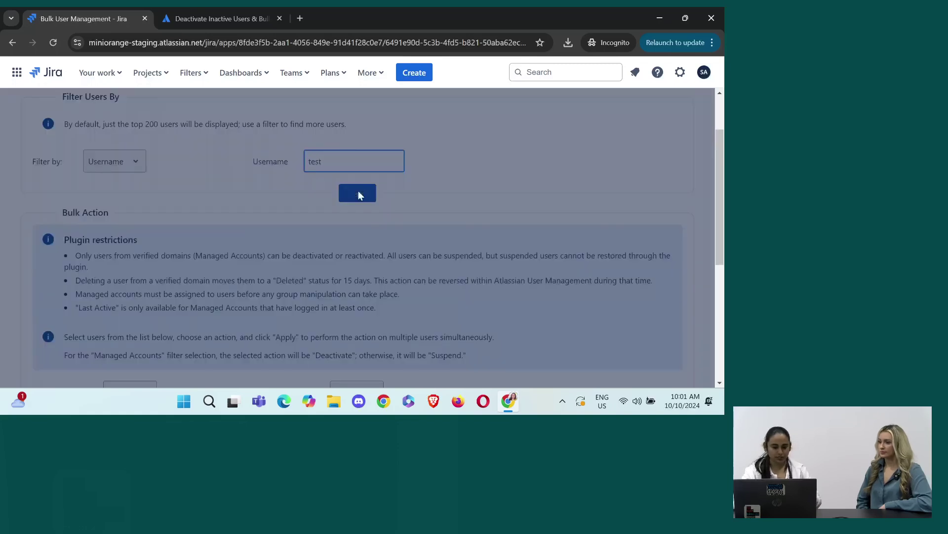
scroll(441, 202, "down", 7)
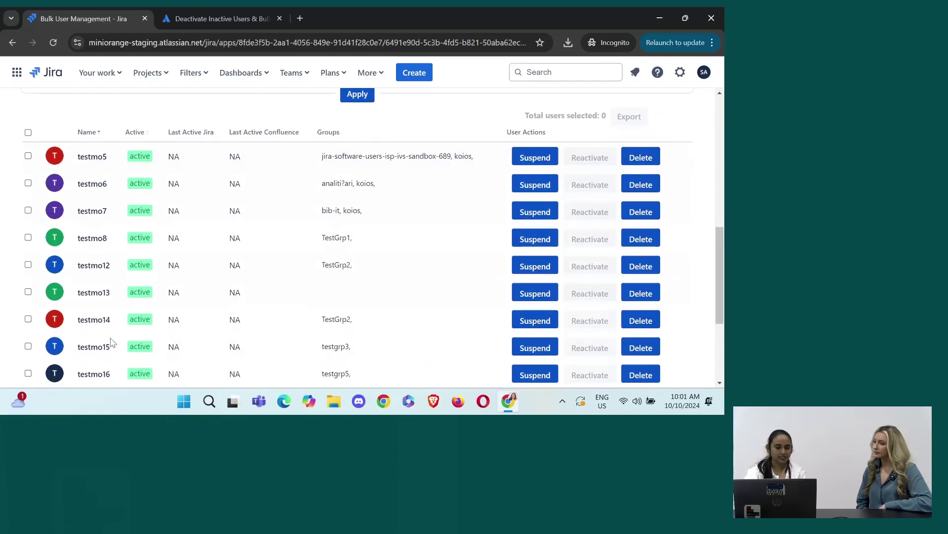
scroll(109, 356, "down", 2)
scroll(108, 358, "up", 3)
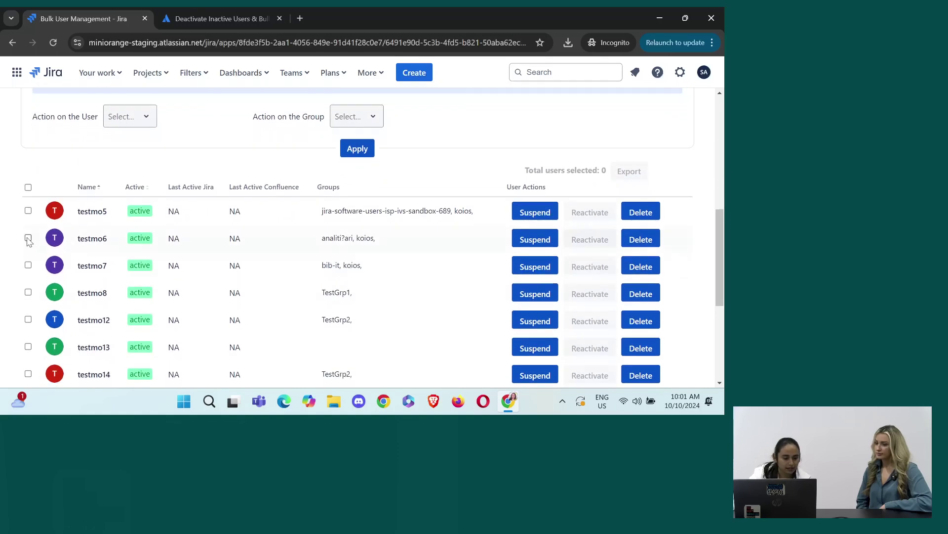
Tick testmo6 and suspend testmo5, then dismiss the success notice
left_click(28, 238)
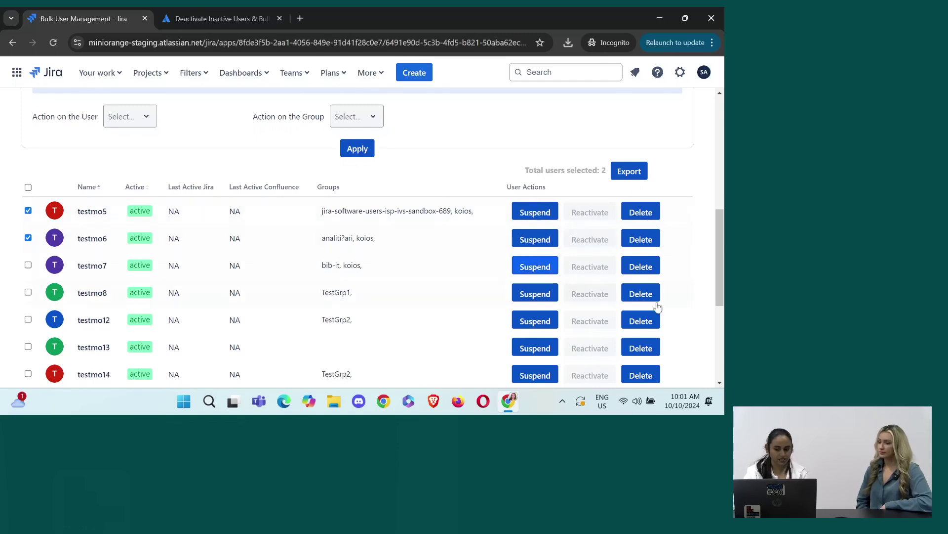
left_click(544, 218)
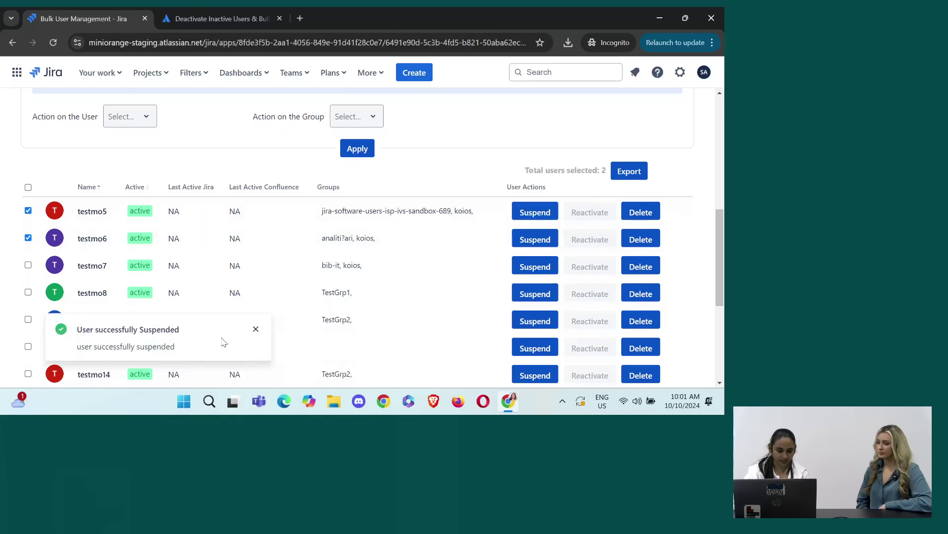
left_click(256, 329)
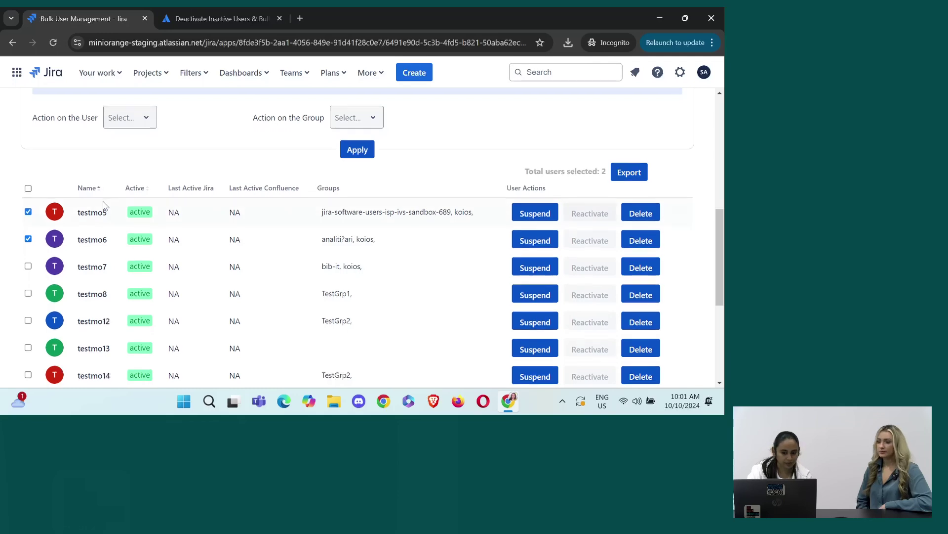
Bulk-apply Deactivate/Suspend to the ticked users testmo5, testmo6 and testmo7
scroll(94, 247, "up", 1)
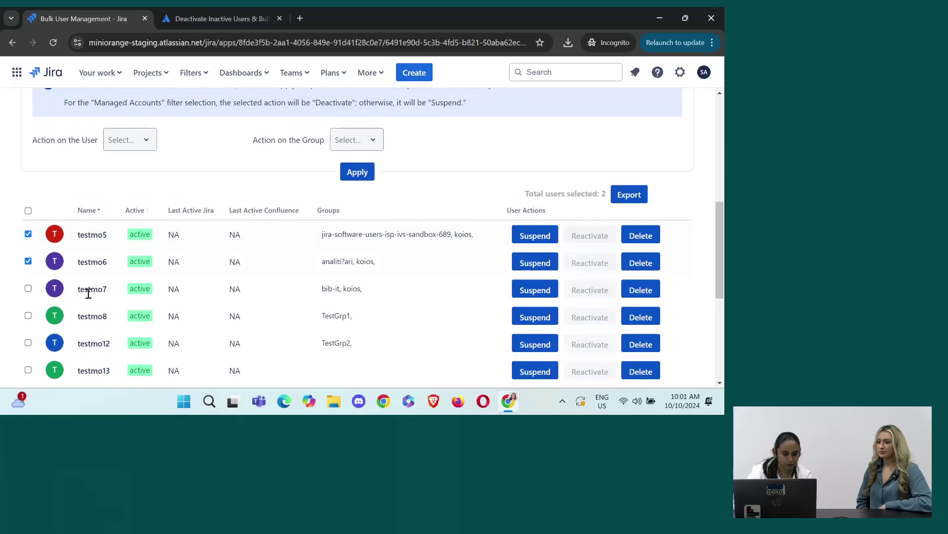
left_click(125, 143)
left_click(136, 190)
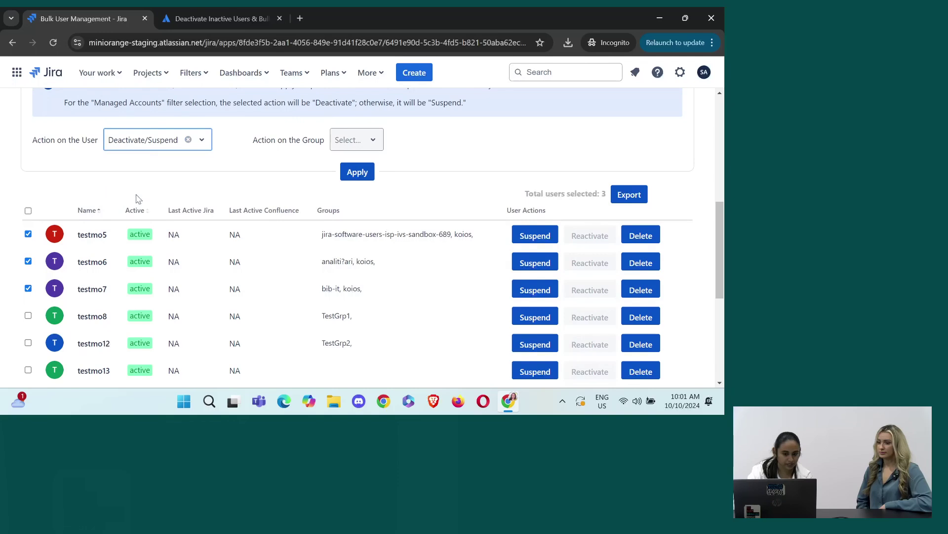
left_click(363, 173)
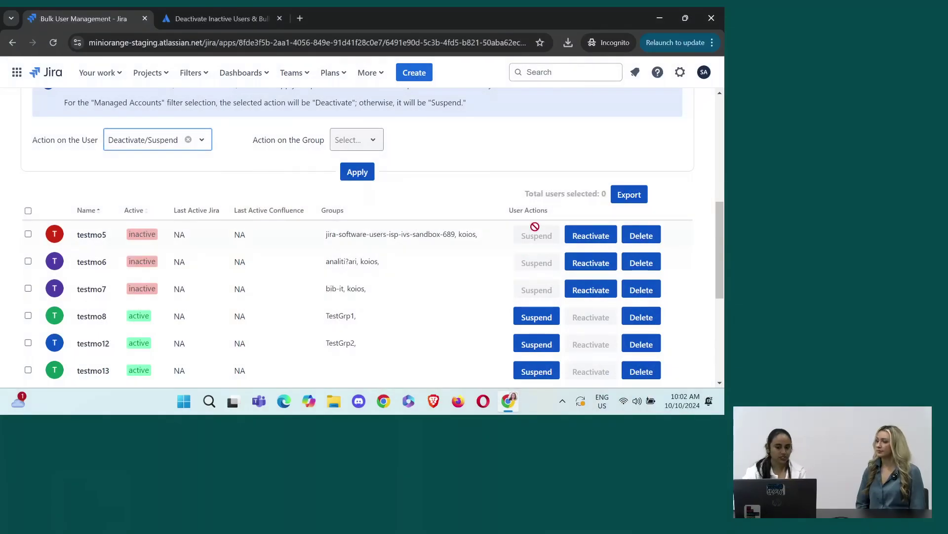
Try to reactivate testmo5, which fails with a 403 error, and dismiss the failure notice
scroll(503, 283, "up", 2)
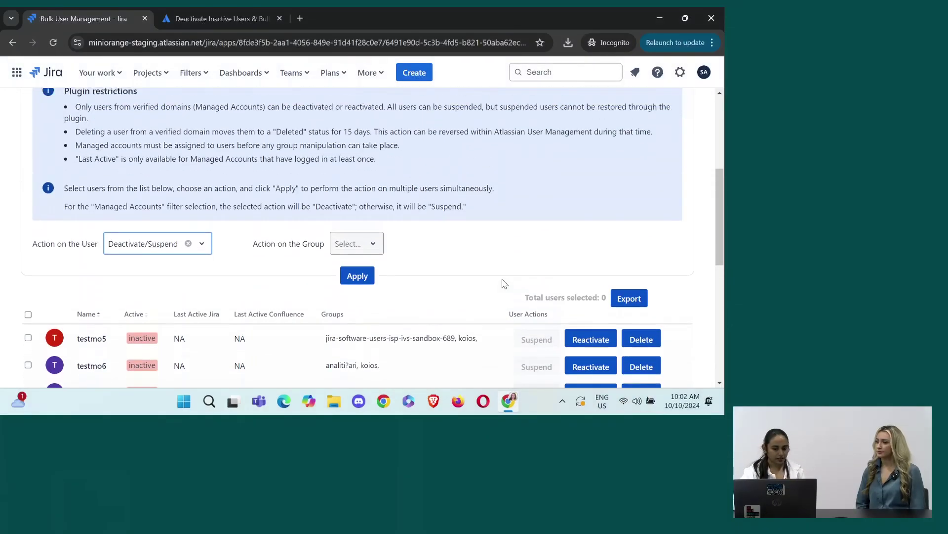
scroll(502, 282, "down", 3)
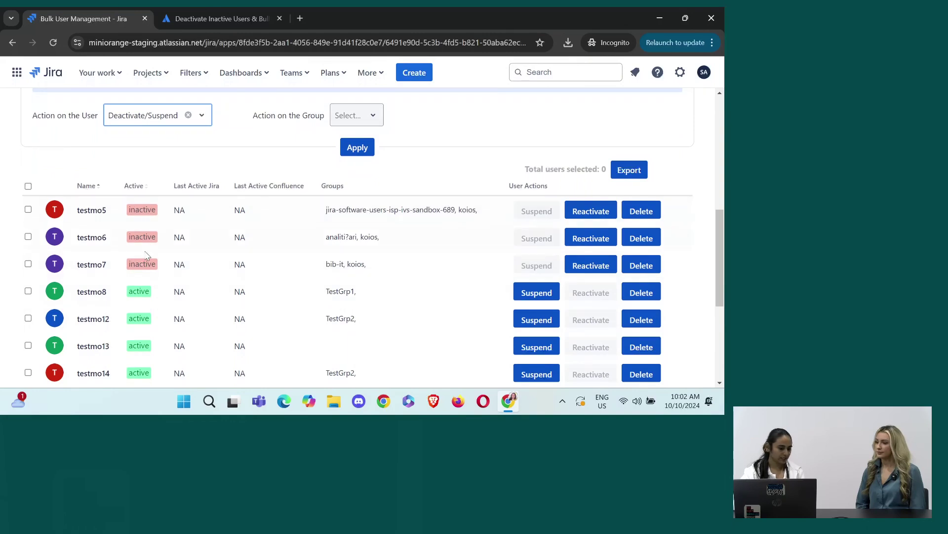
scroll(546, 245, "up", 1)
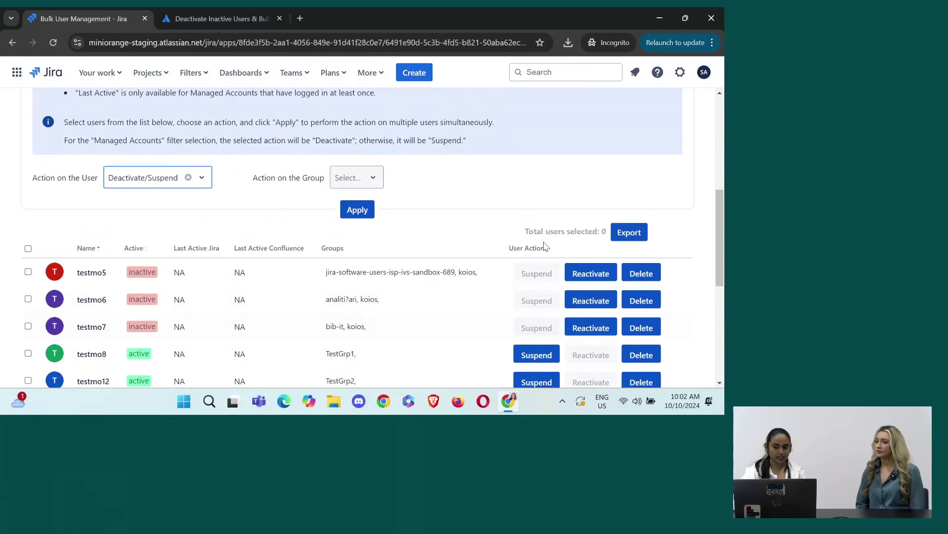
left_click(591, 278)
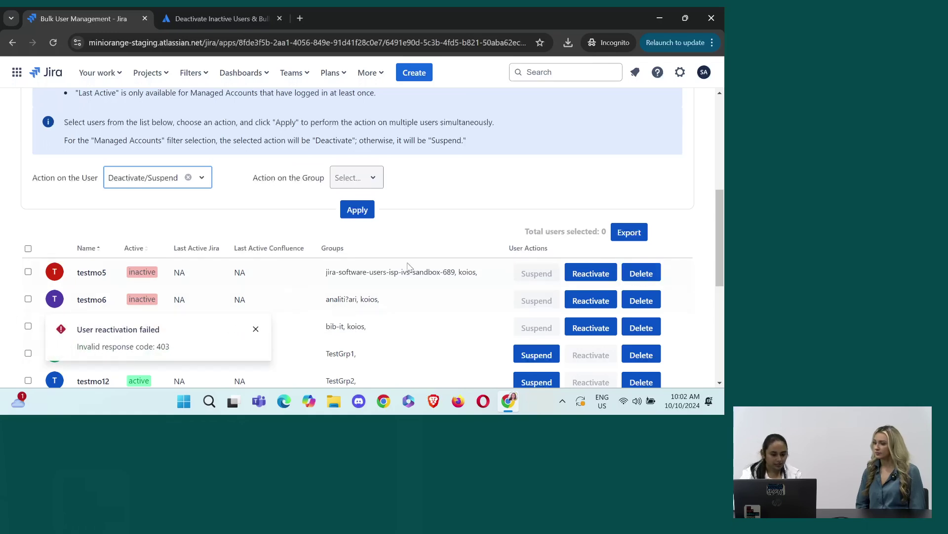
scroll(253, 363, "up", 3)
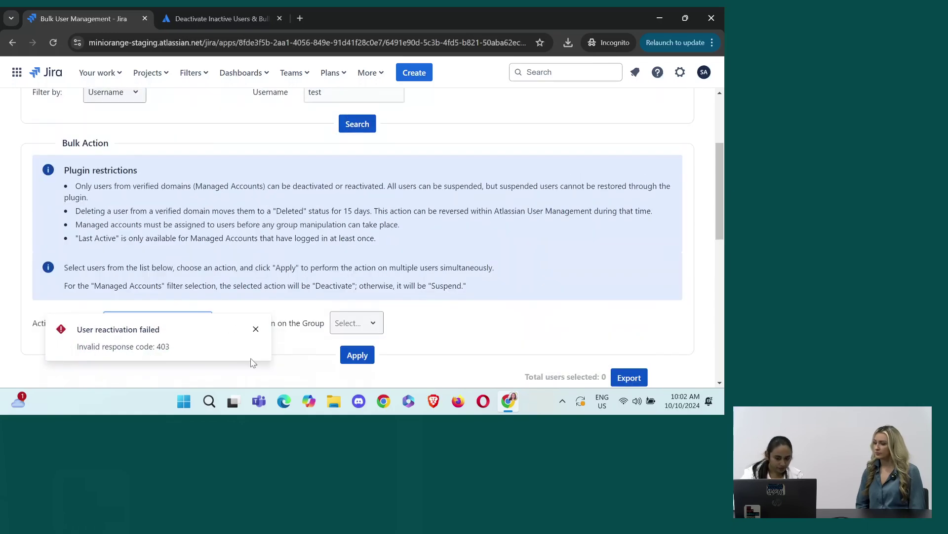
left_click(255, 331)
scroll(255, 335, "down", 2)
scroll(255, 335, "up", 1)
scroll(255, 335, "up", 1)
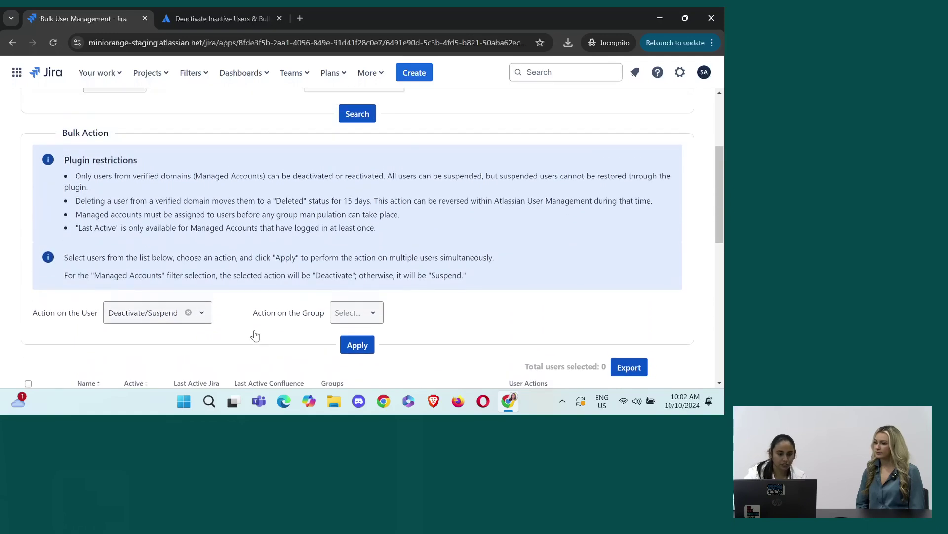
scroll(166, 315, "up", 3)
Switch the user filter to Groups and try the group name 'testgroup4', which matches nothing
left_click(117, 230)
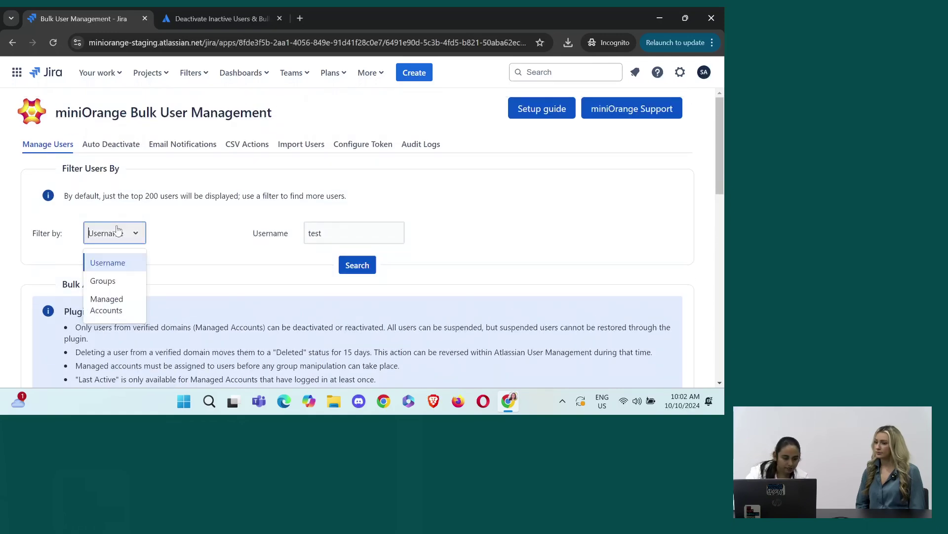
left_click(123, 278)
left_click(335, 213)
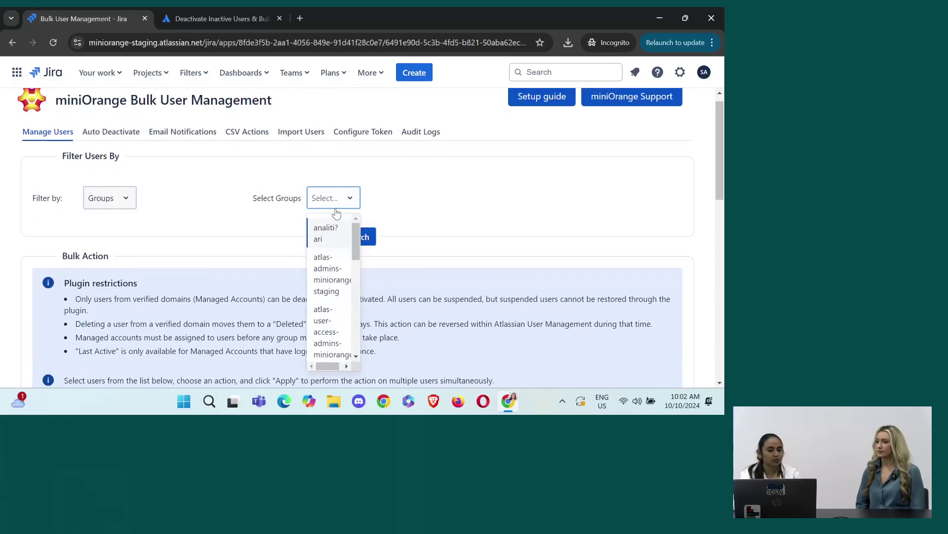
type("testgroup")
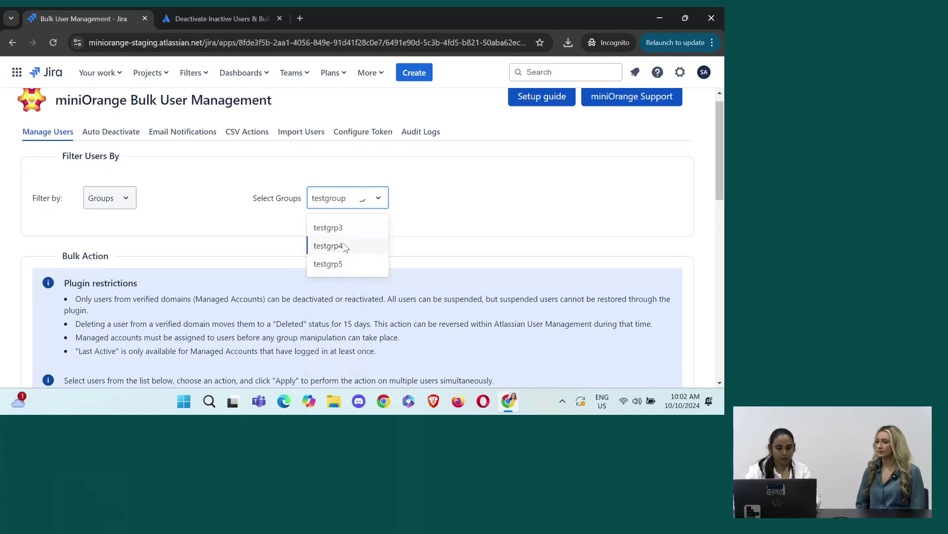
left_click(341, 244)
left_click(350, 195)
type("te")
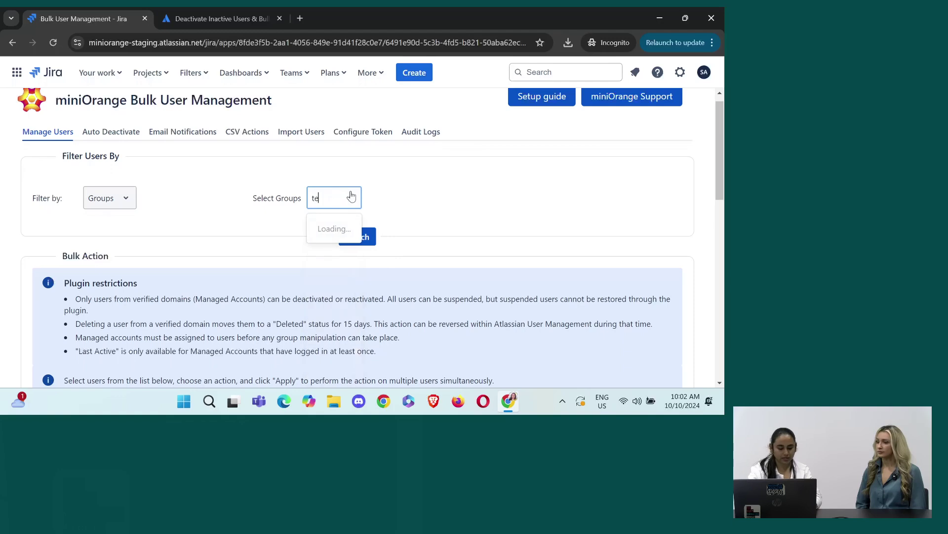
type("stgro")
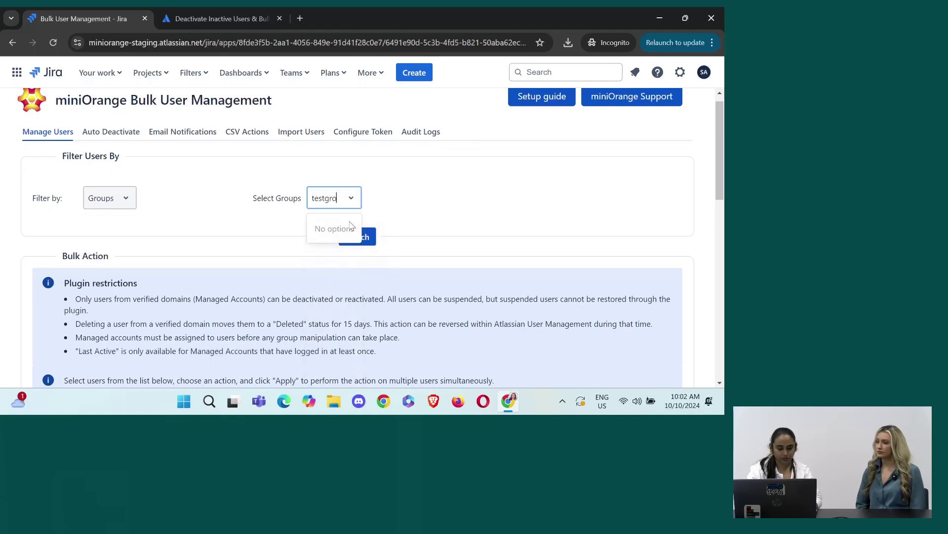
type("up4")
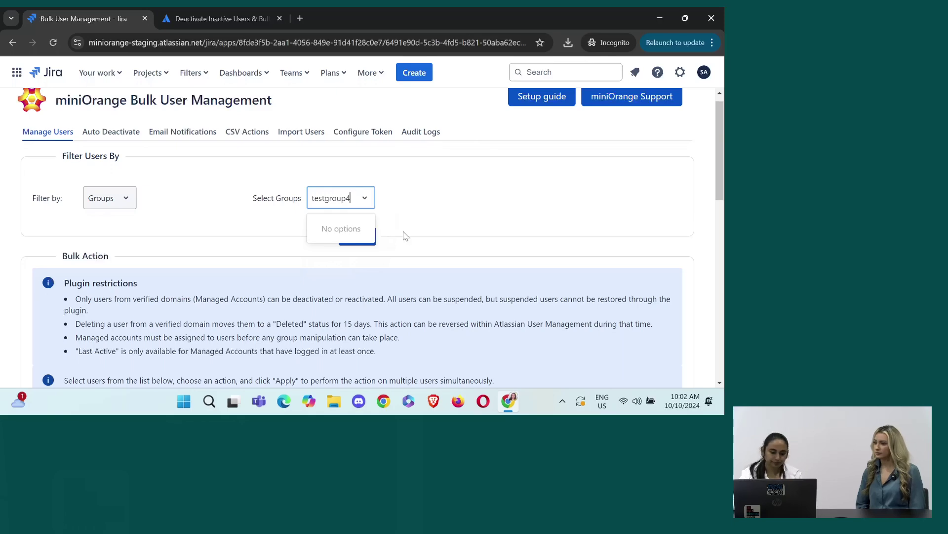
left_click(396, 239)
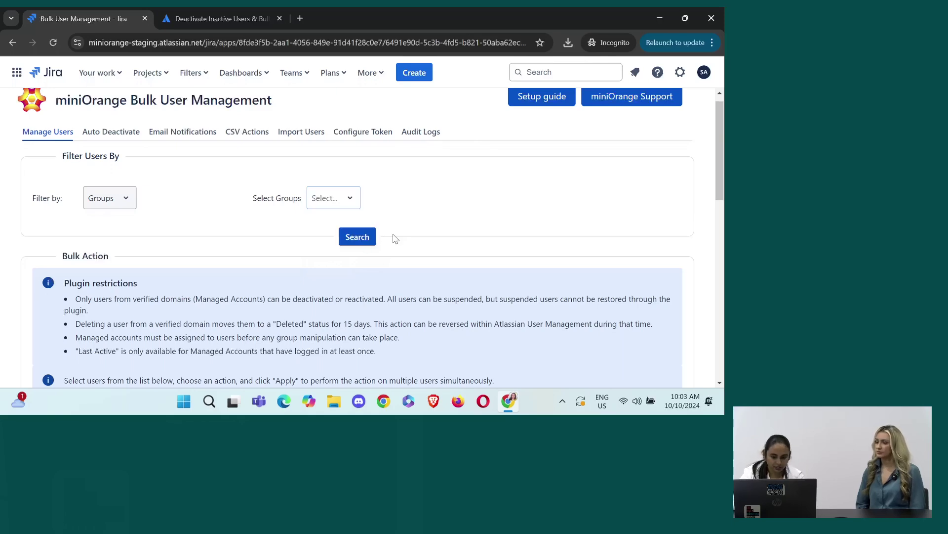
Pick testgrp4 from the group list and search for its users
left_click(360, 238)
left_click(340, 206)
type("test")
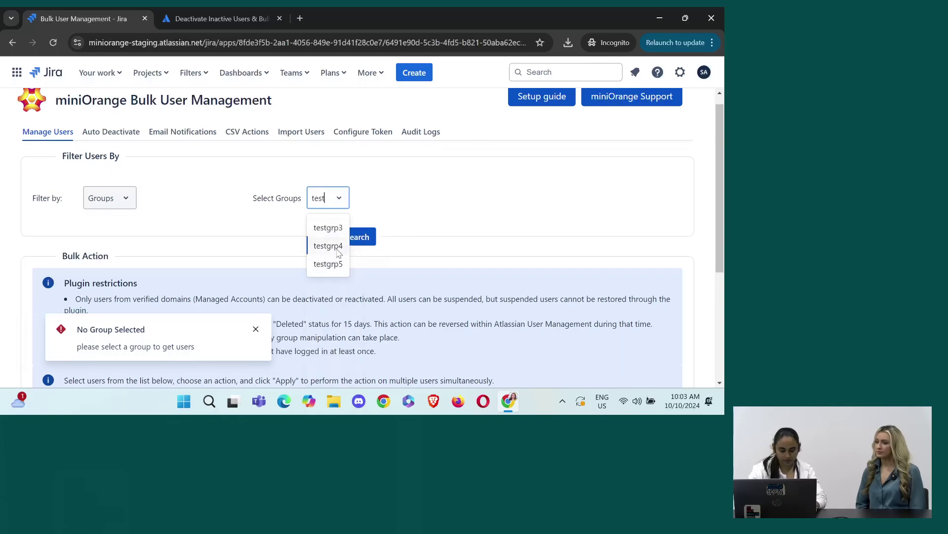
left_click(339, 246)
left_click(359, 237)
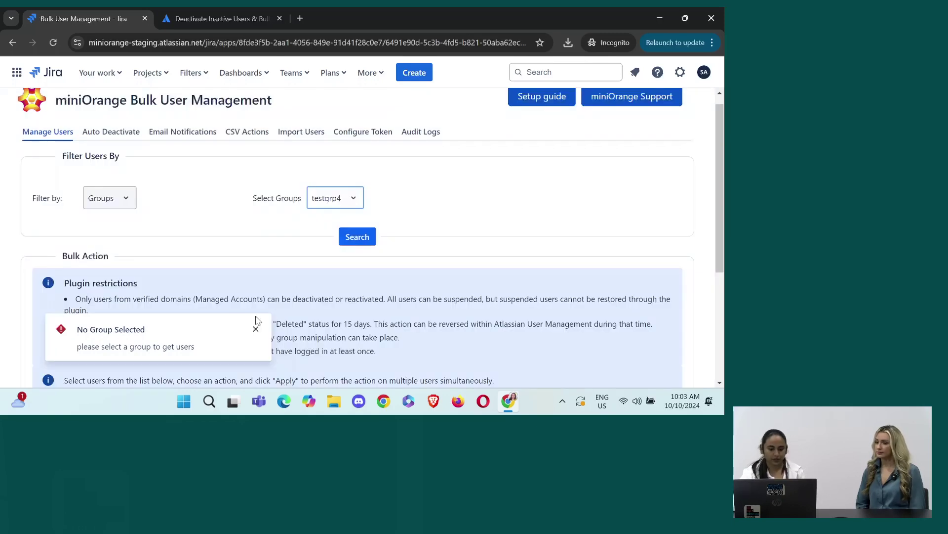
left_click(255, 328)
Suspend testmo17, the only user in testgrp4, using Deactivate/Suspend
scroll(254, 328, "down", 5)
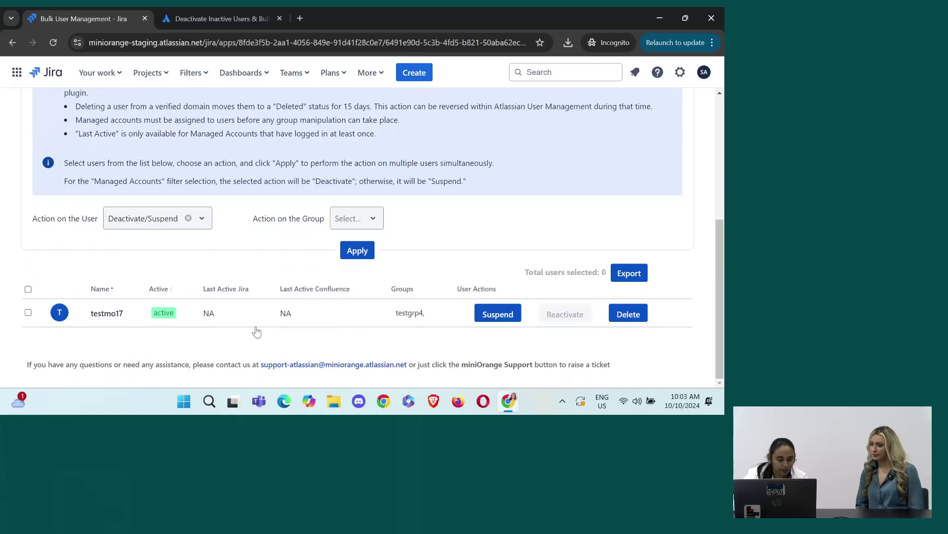
scroll(256, 331, "up", 5)
scroll(343, 233, "down", 5)
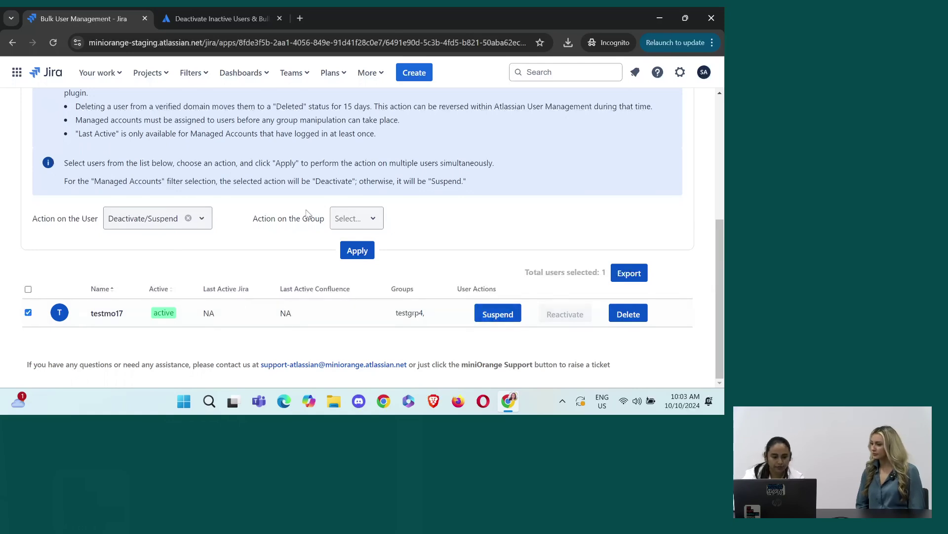
left_click(199, 219)
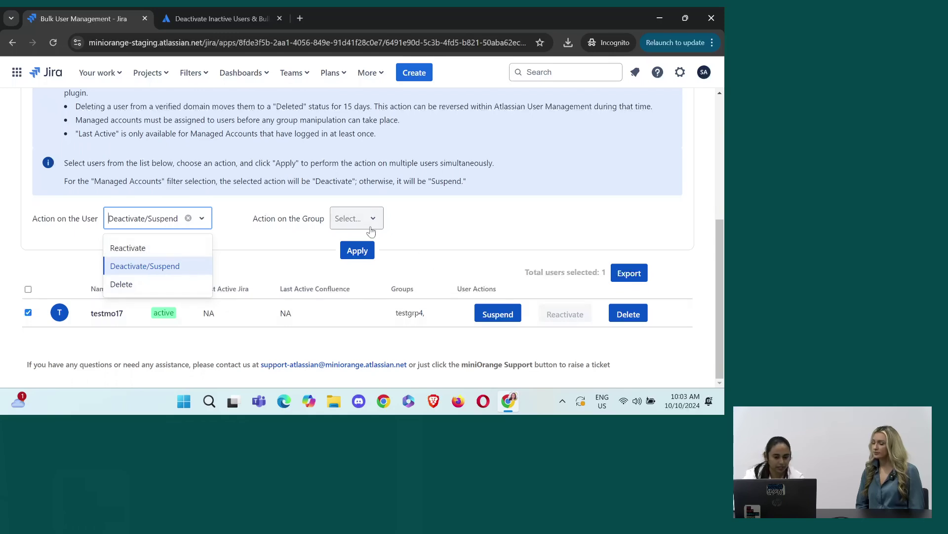
left_click(421, 262)
left_click(500, 319)
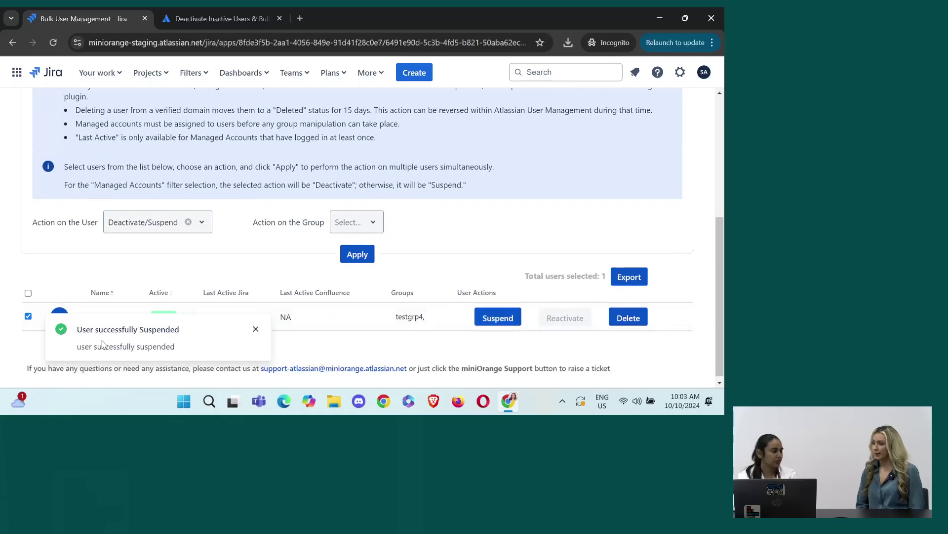
Filter users by Managed Accounts and deactivate one managed user
scroll(134, 249, "up", 5)
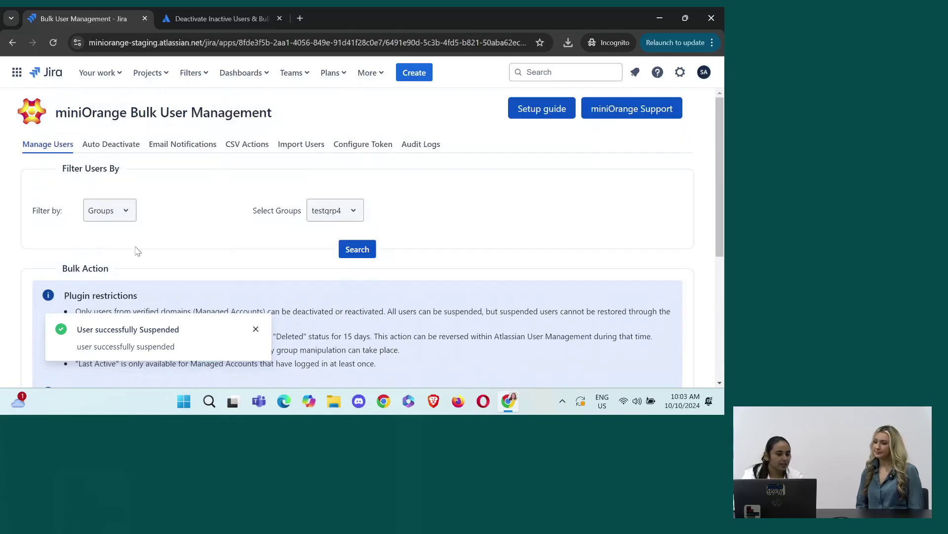
left_click(115, 215)
left_click(122, 280)
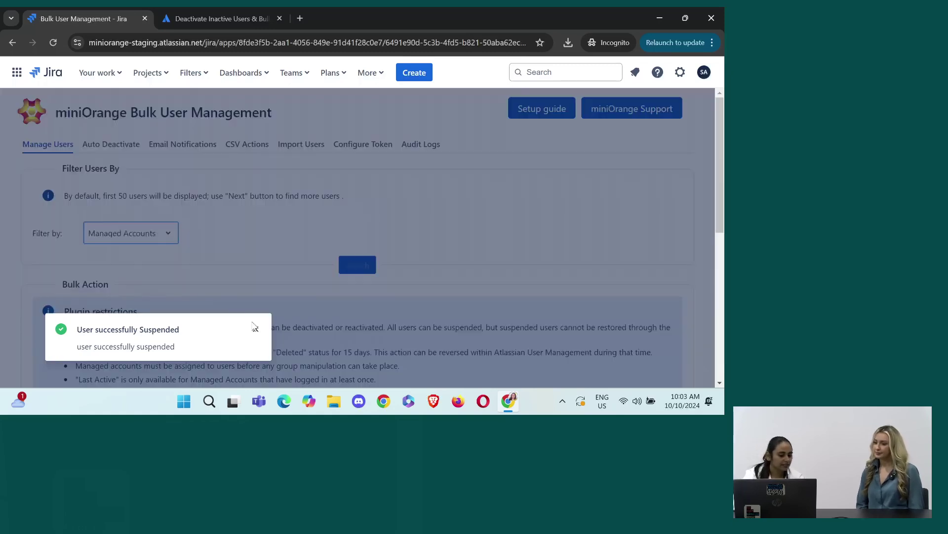
left_click(256, 328)
scroll(253, 207, "down", 1)
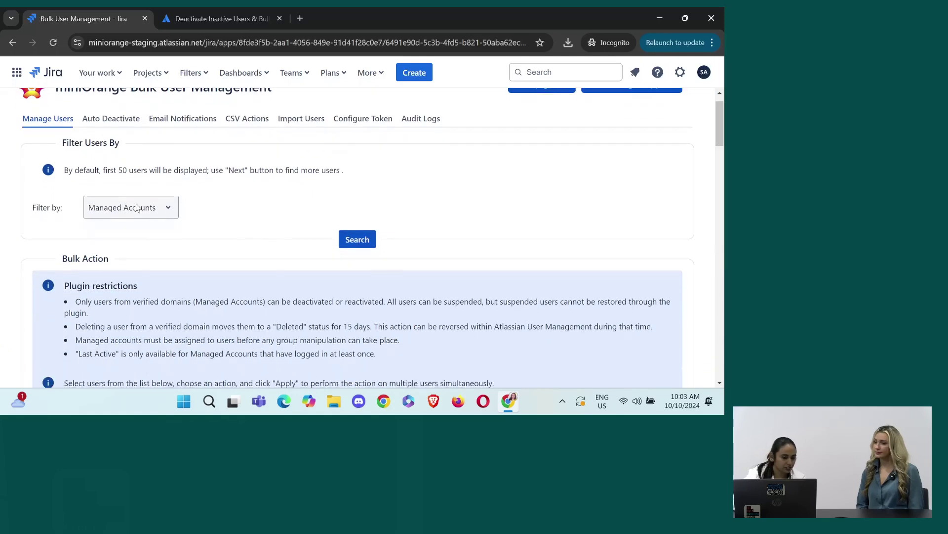
scroll(185, 220, "down", 6)
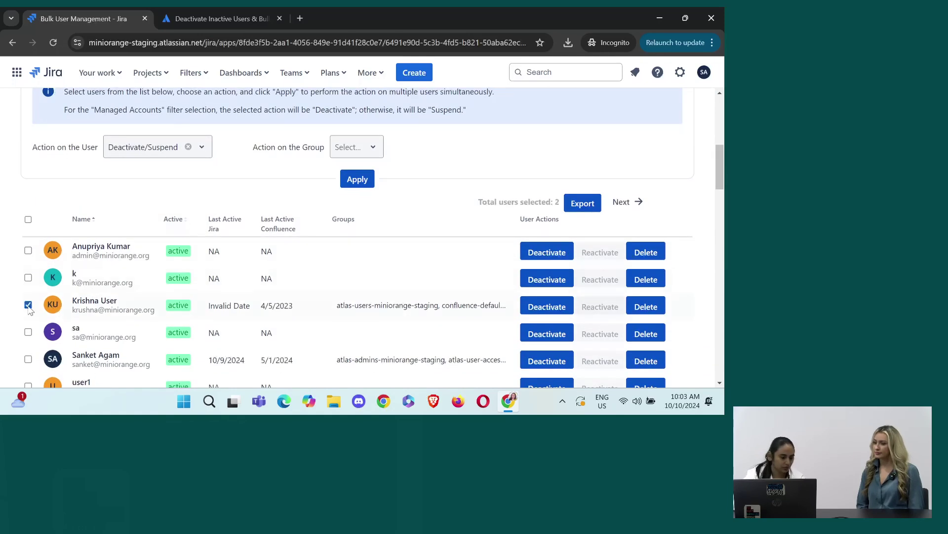
scroll(229, 300, "down", 1)
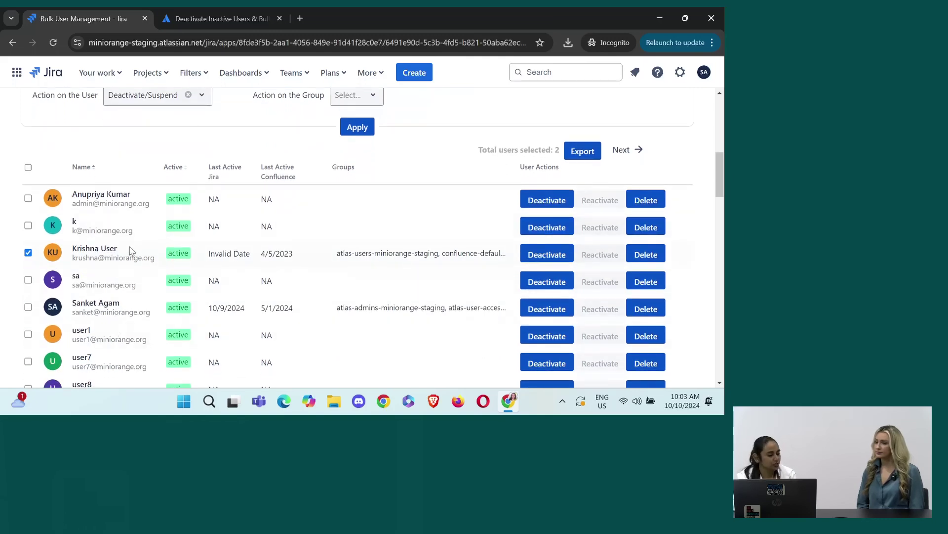
left_click(563, 257)
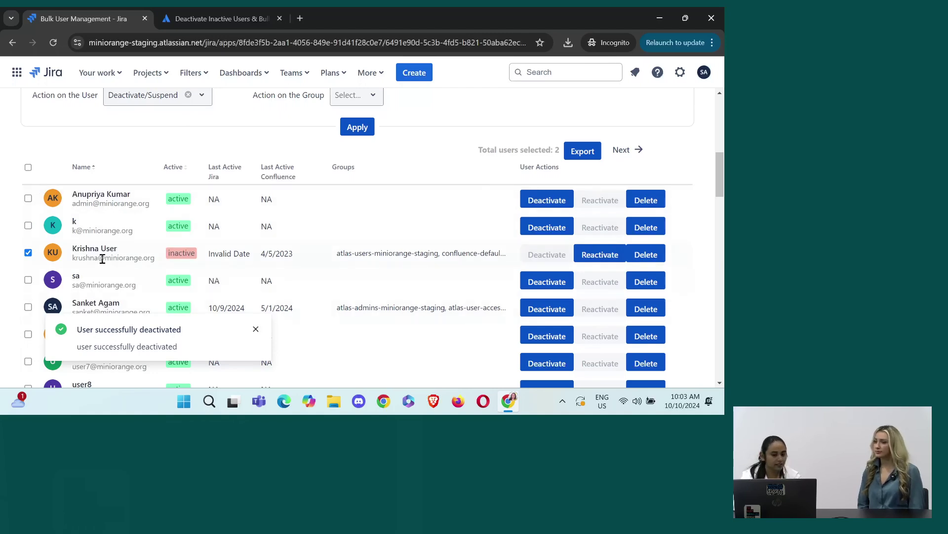
scroll(103, 258, "up", 5)
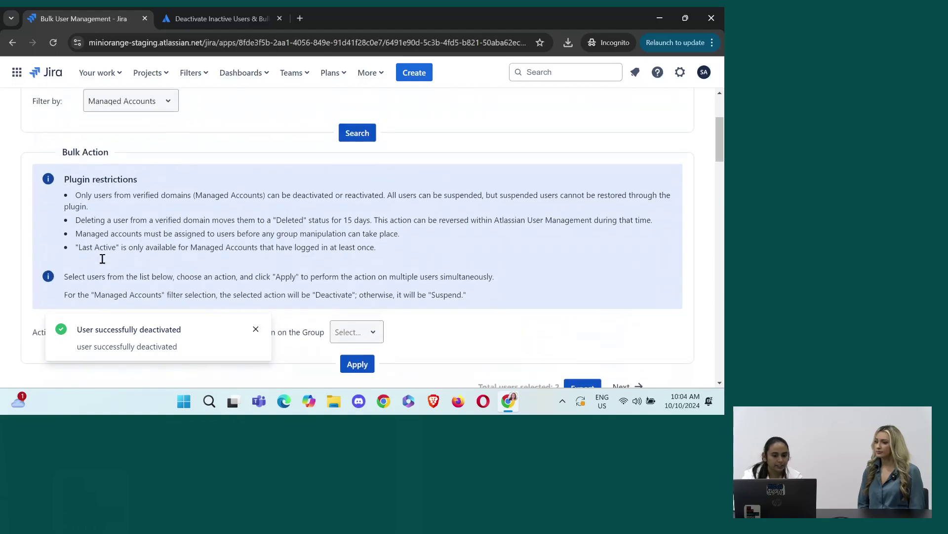
Keep the Managed Accounts filter and list the Reactivate, Deactivate/Suspend and Delete user actions
scroll(103, 258, "up", 1)
left_click(148, 144)
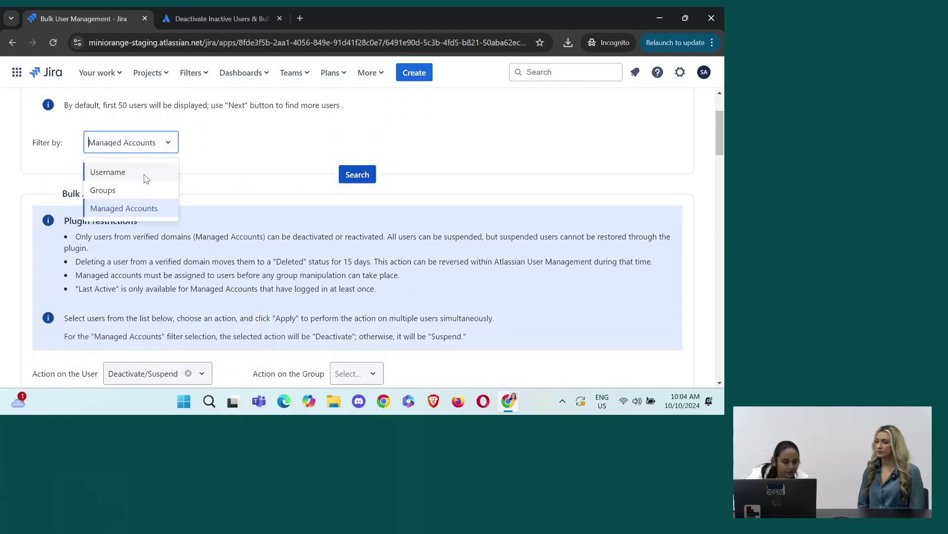
left_click(228, 172)
scroll(180, 259, "down", 2)
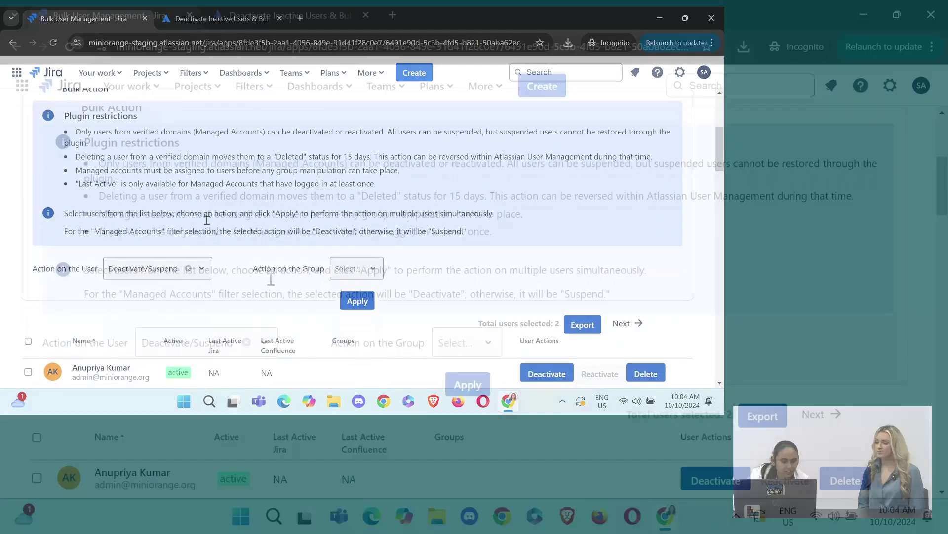
left_click(168, 266)
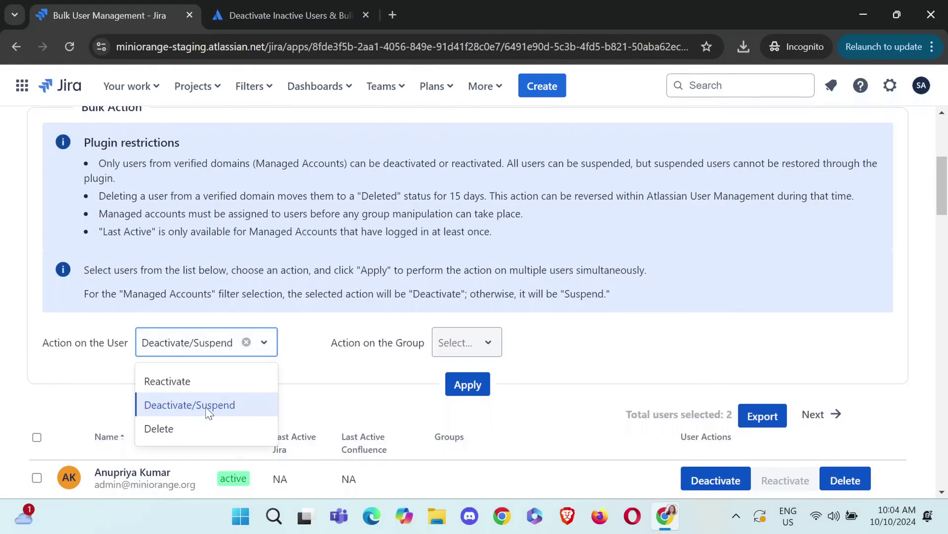
Review the Add to group and Remove from group options in Action on the Group, then close the list
left_click(477, 349)
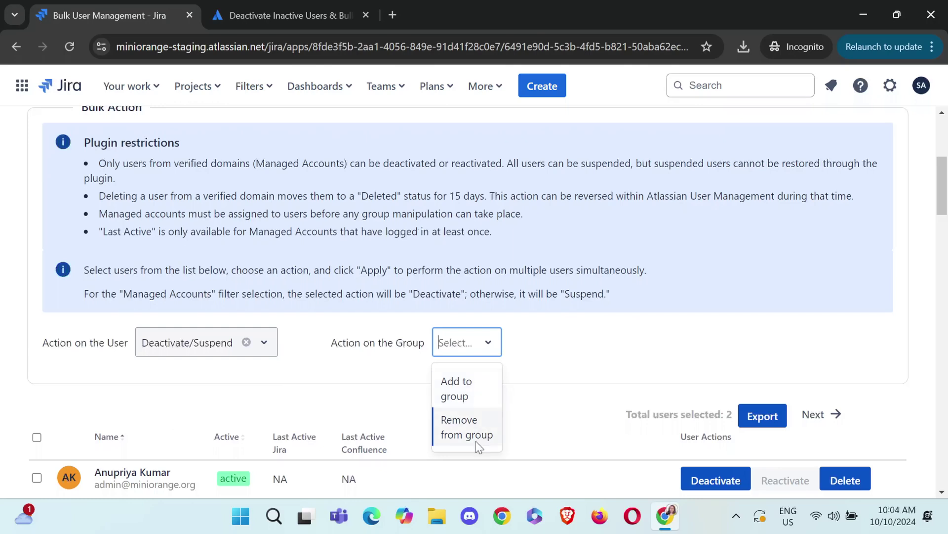
scroll(529, 343, "up", 3)
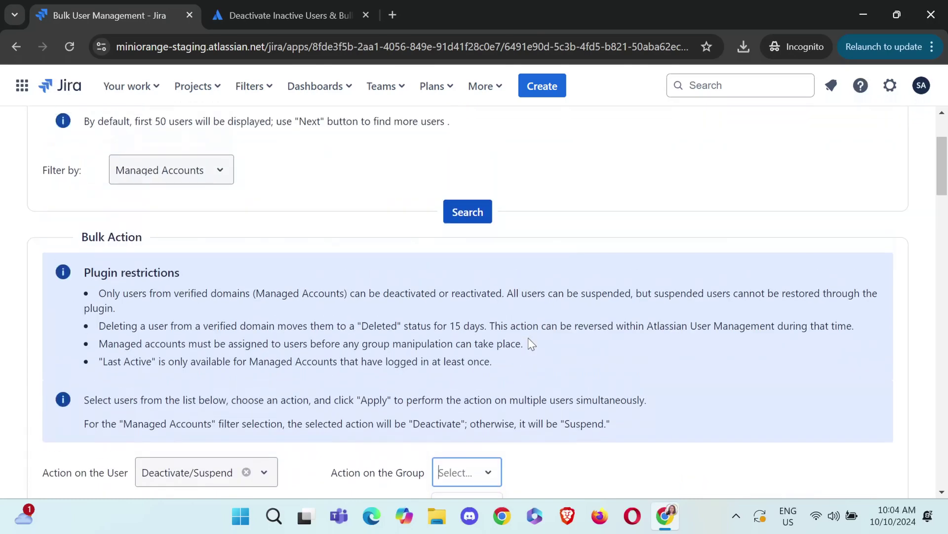
scroll(318, 223, "down", 2)
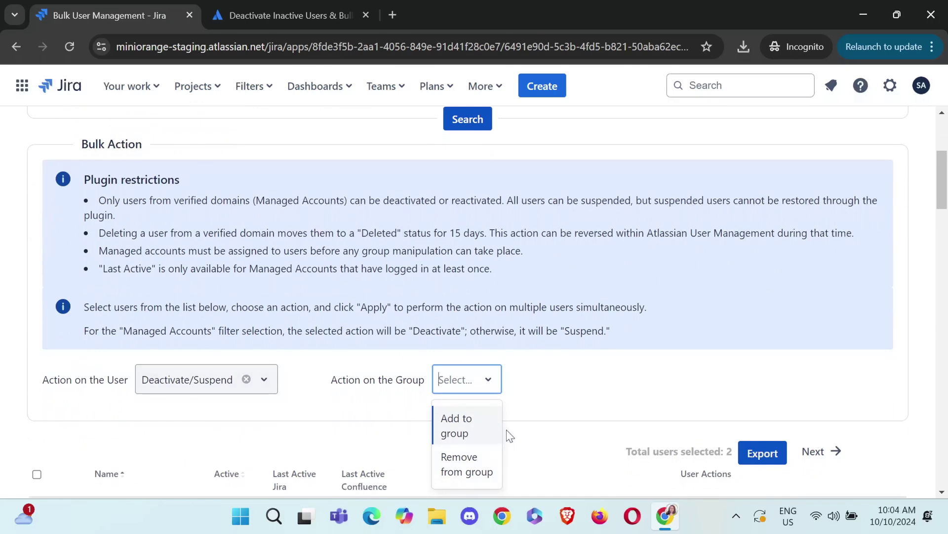
left_click(568, 394)
scroll(569, 390, "up", 5)
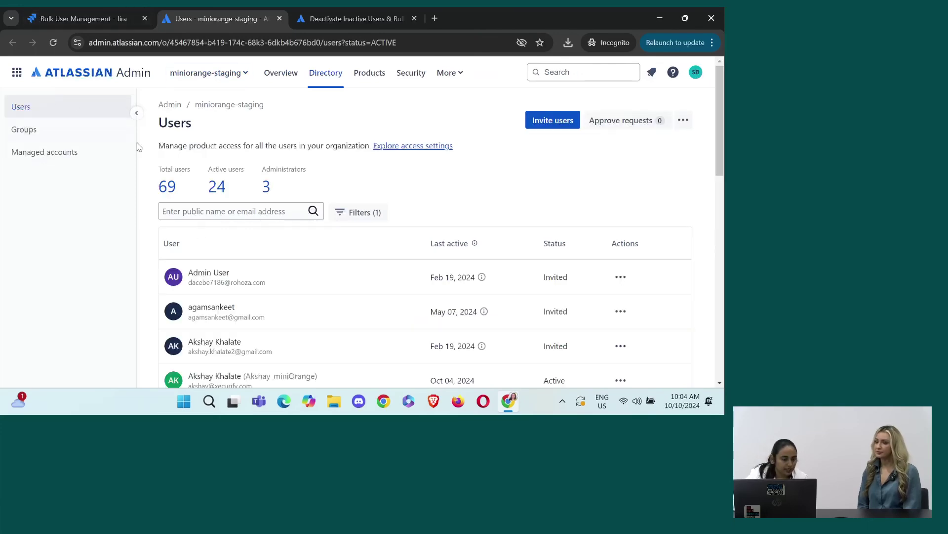
Search the Atlassian Admin user directory for 't' and open the first matching user
left_click(235, 209)
type("testmo")
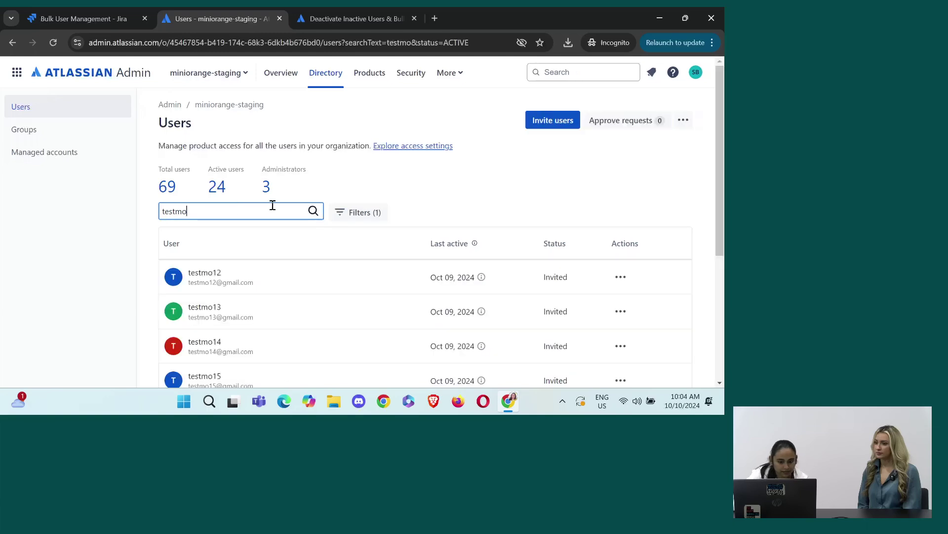
scroll(273, 203, "down", 1)
scroll(330, 232, "down", 3)
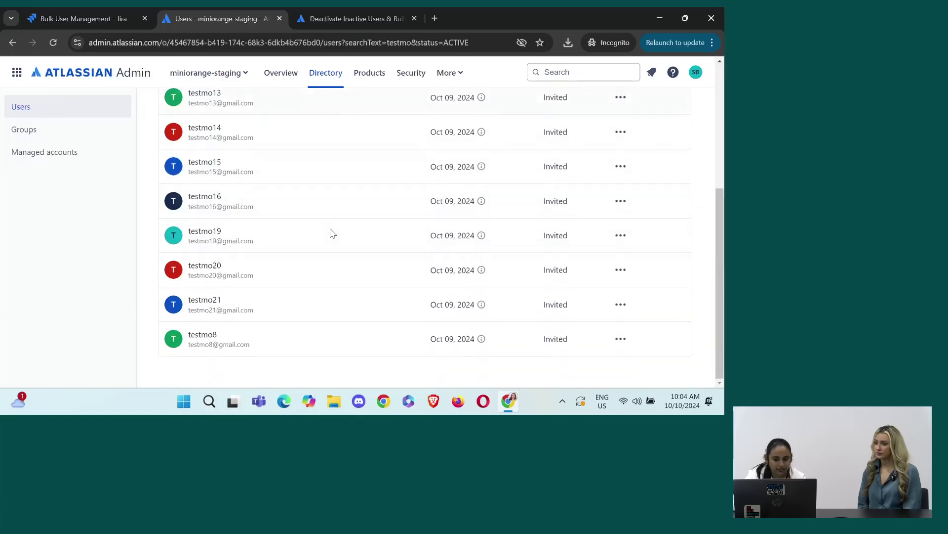
scroll(330, 233, "up", 4)
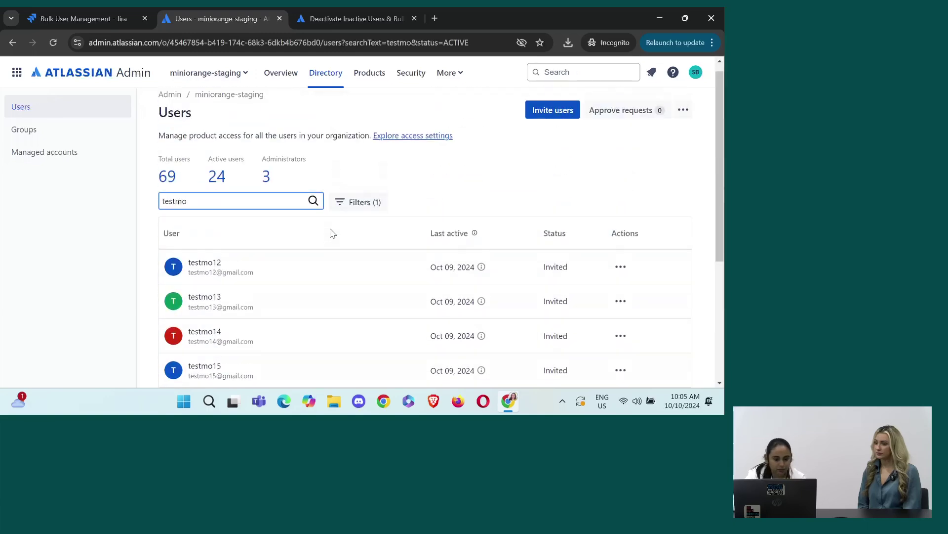
left_click(210, 272)
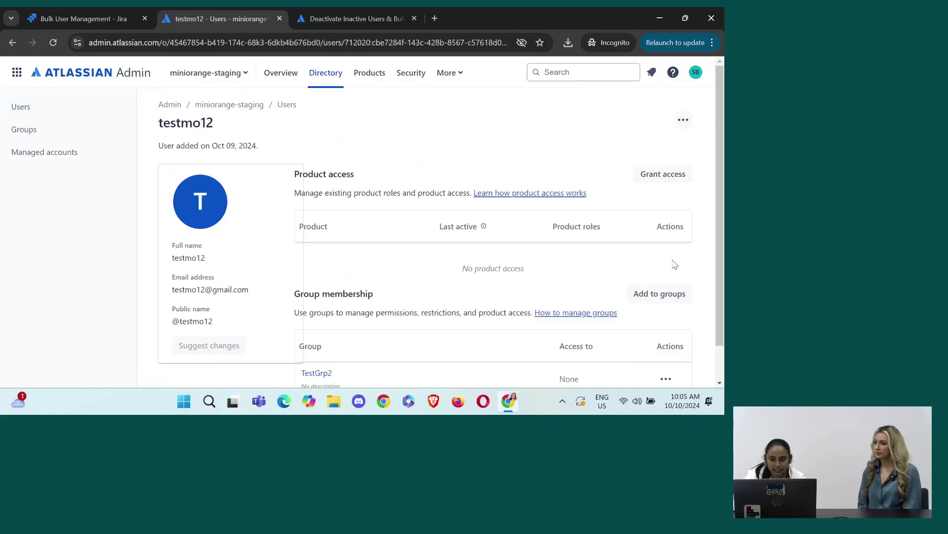
Look over the user's available actions without choosing one, then go back to the search results
left_click(690, 121)
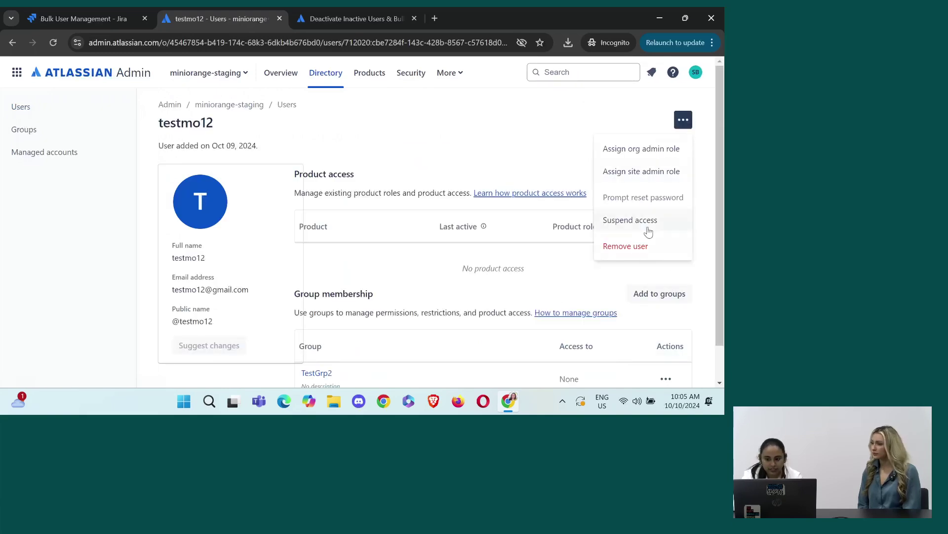
left_click(617, 289)
scroll(642, 247, "down", 2)
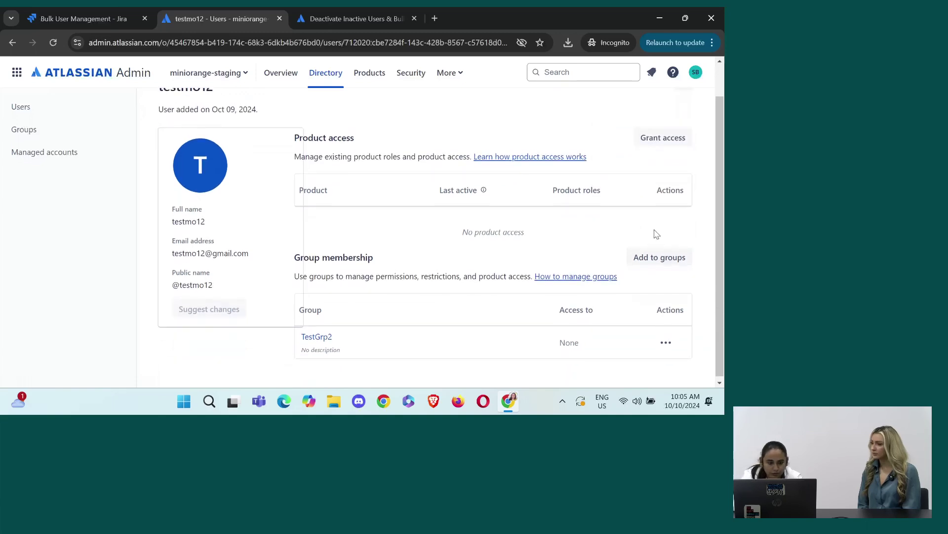
scroll(656, 233, "up", 2)
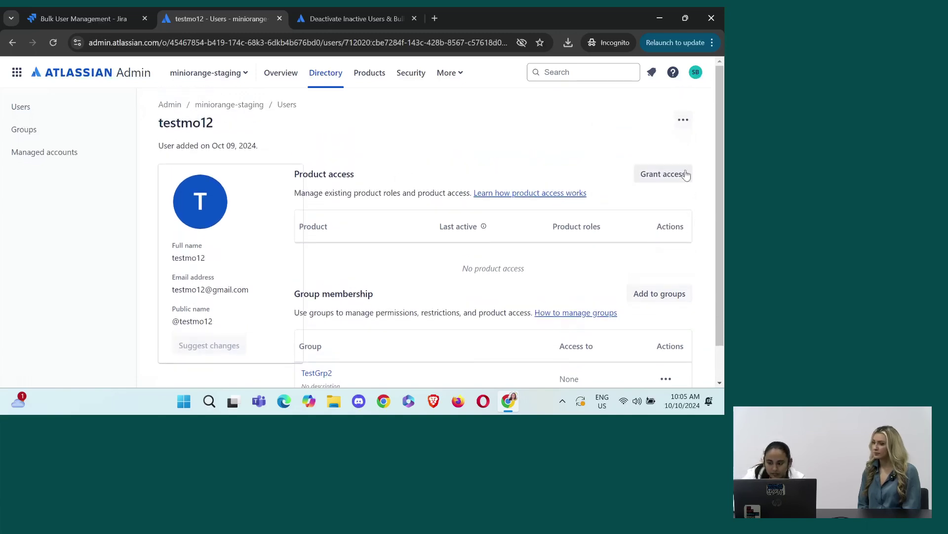
left_click(12, 43)
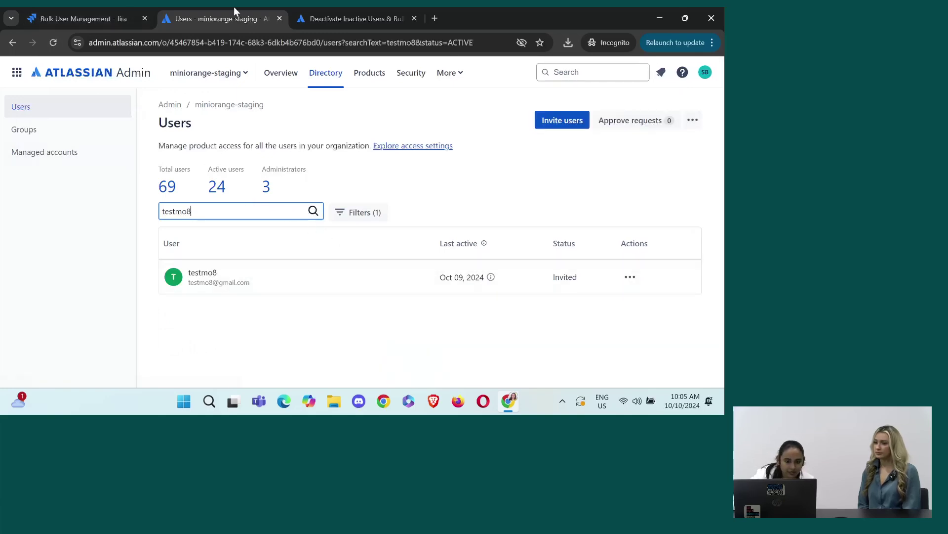
Scroll through the Jira bulk user table, then return to Atlassian Admin's Managed accounts list
left_click(99, 7)
scroll(172, 236, "down", 10)
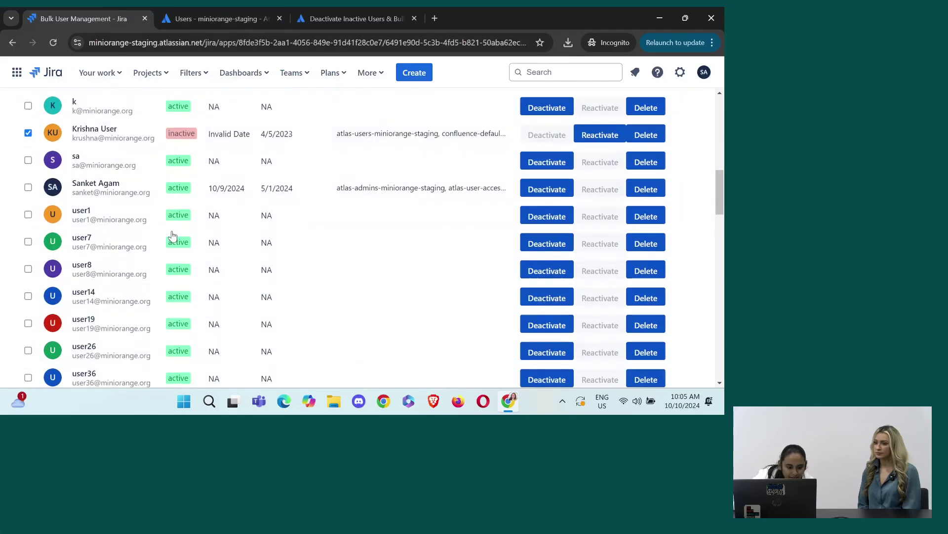
scroll(172, 236, "down", 3)
scroll(172, 236, "up", 12)
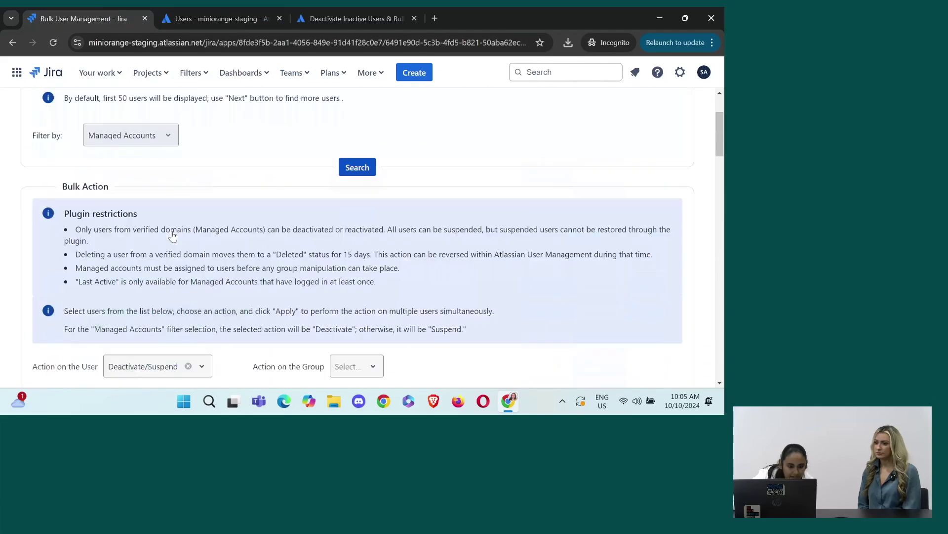
left_click(276, 12)
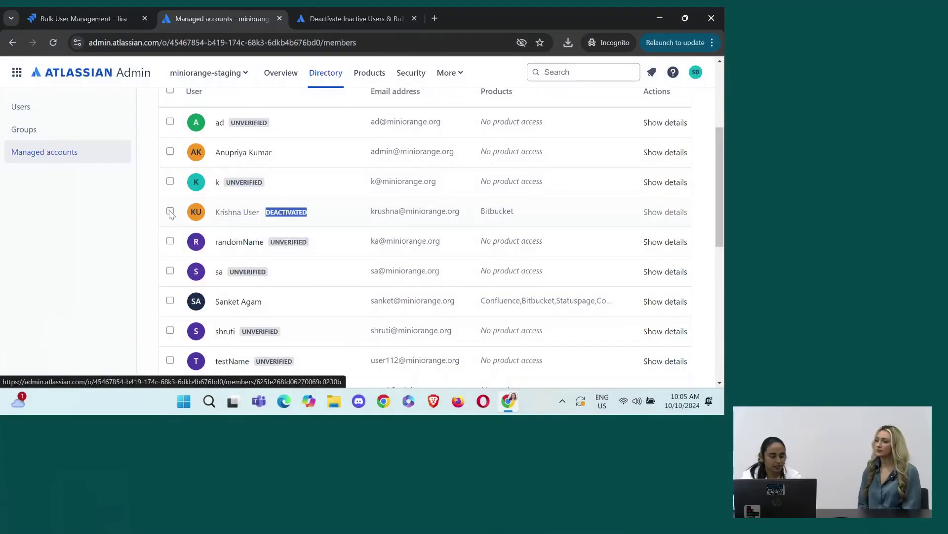
Select the deactivated managed account and open its details page
left_click(170, 211)
scroll(618, 218, "up", 2)
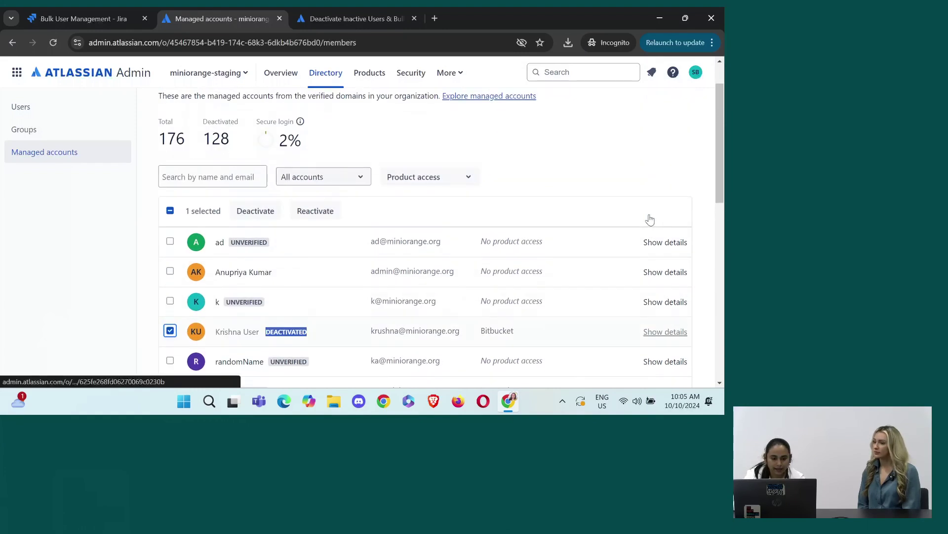
scroll(495, 199, "up", 1)
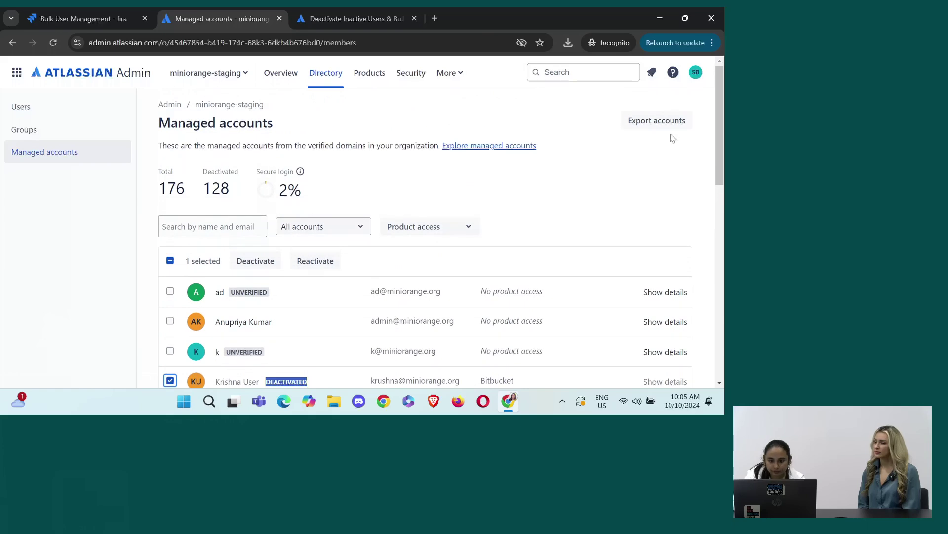
left_click(445, 227)
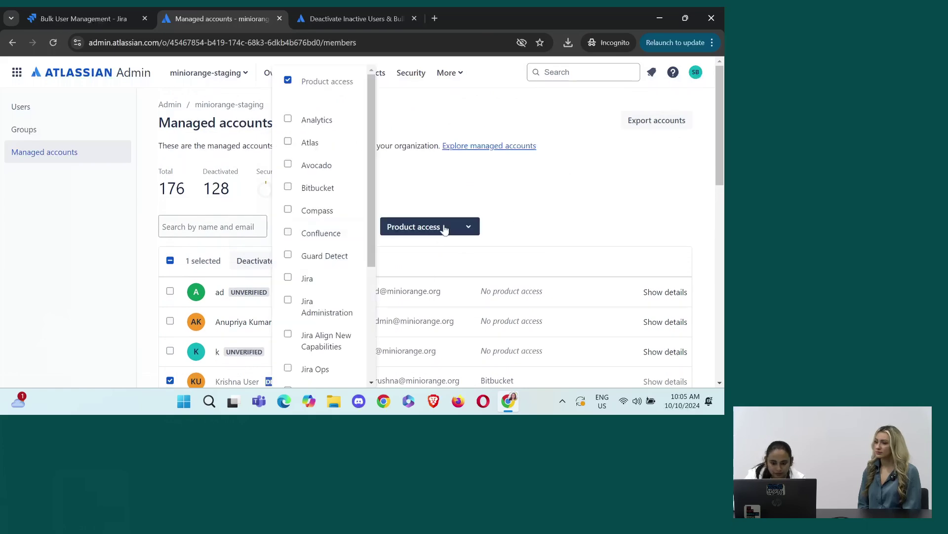
left_click(516, 214)
scroll(517, 213, "down", 3)
left_click(235, 207)
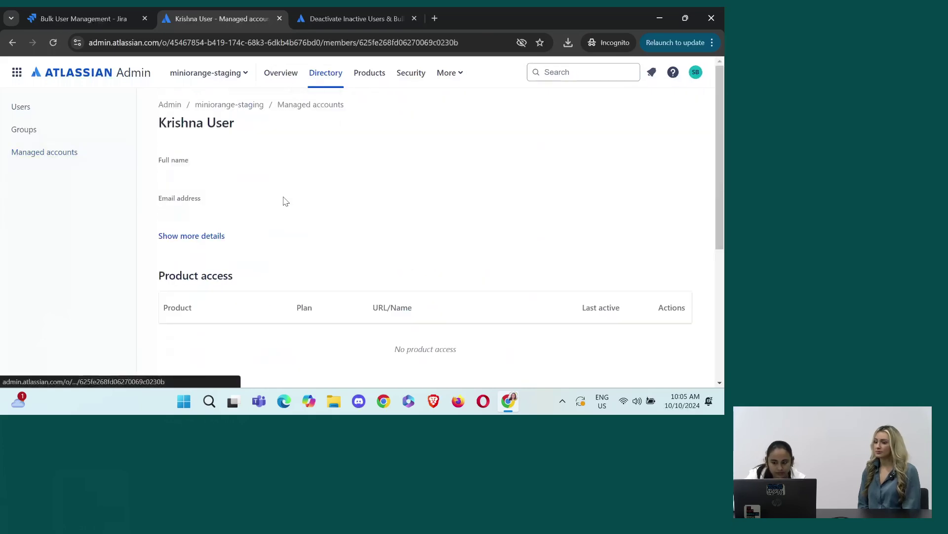
Check the account's Bitbucket access options, then reactivate the account and confirm
scroll(612, 207, "down", 2)
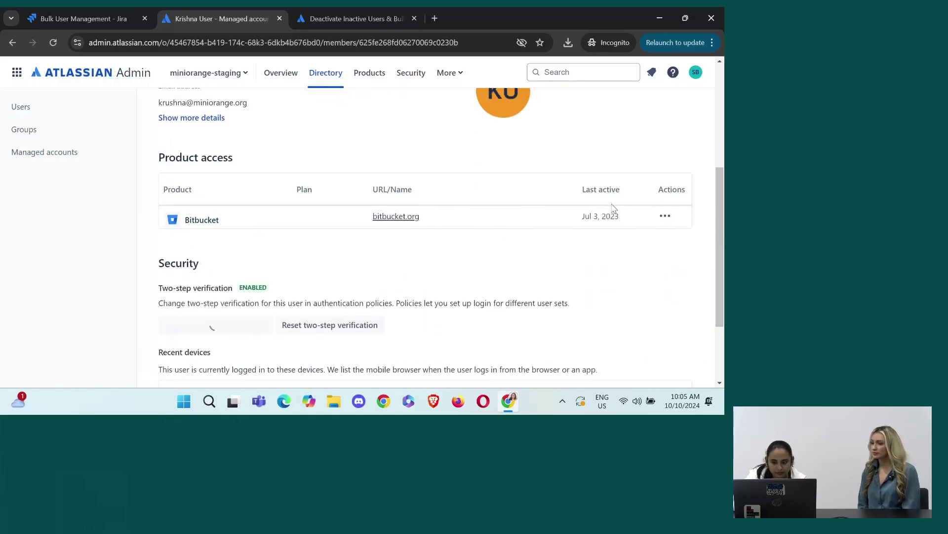
scroll(611, 206, "down", 2)
scroll(611, 207, "up", 3)
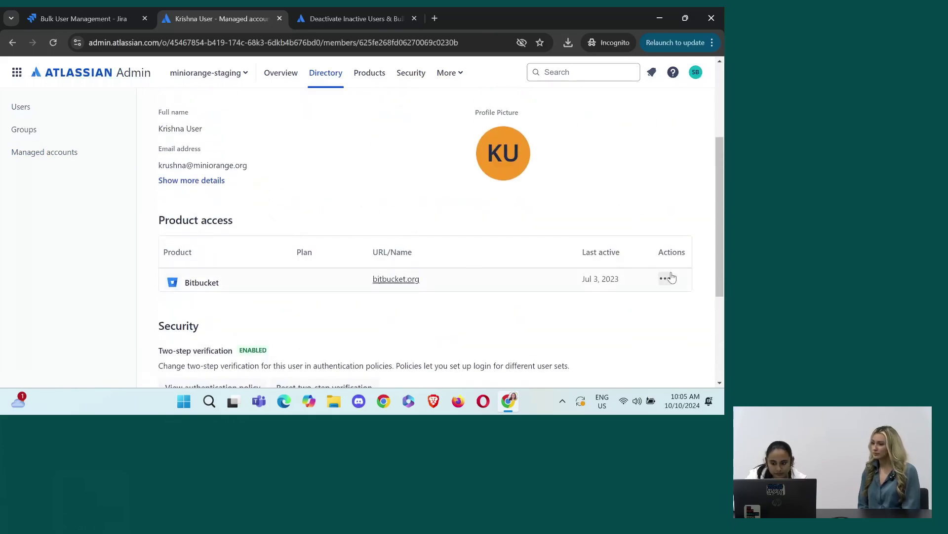
left_click(665, 279)
scroll(649, 255, "up", 3)
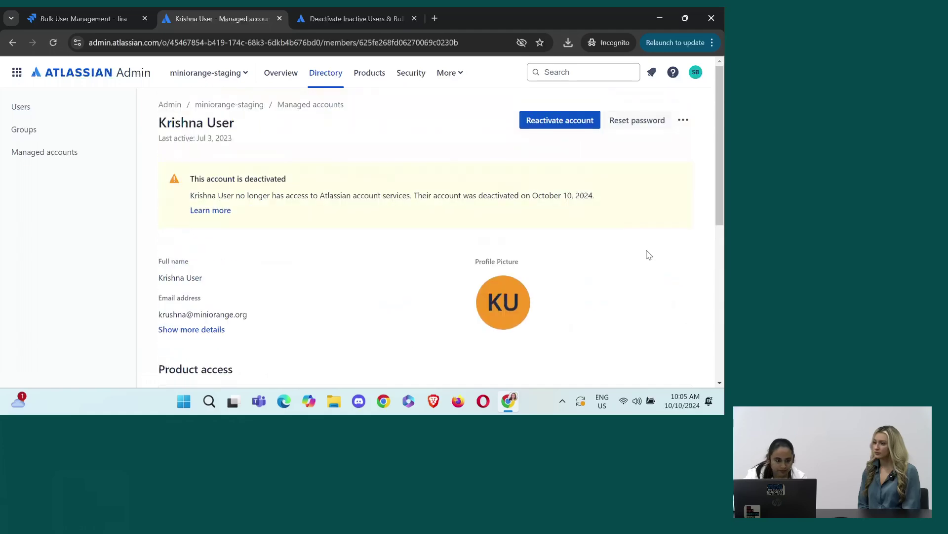
left_click(565, 127)
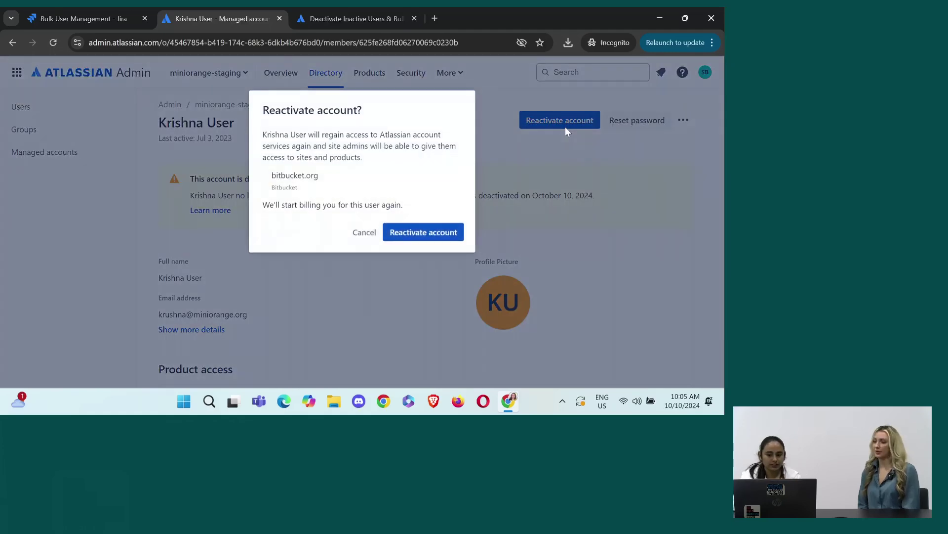
left_click(437, 236)
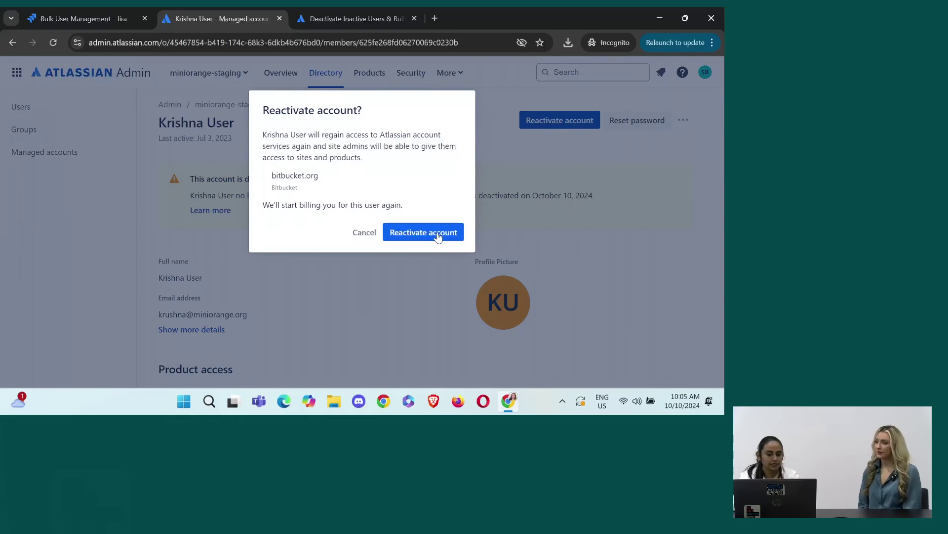
scroll(437, 236, "down", 4)
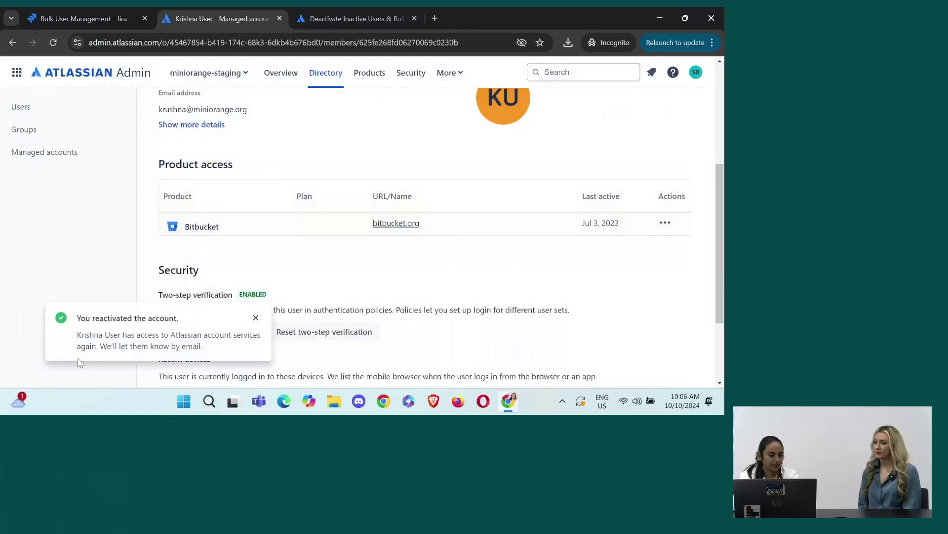
scroll(211, 349, "down", 2)
Highlight the reactivation confirmation and browse the Auto Deactivate product sections
left_click_drag(212, 350, 77, 334)
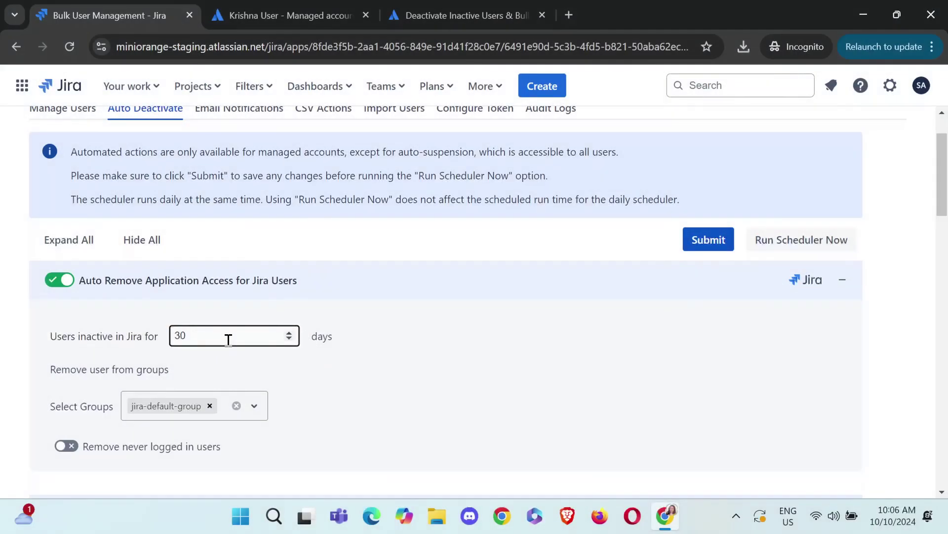
scroll(228, 340, "up", 2)
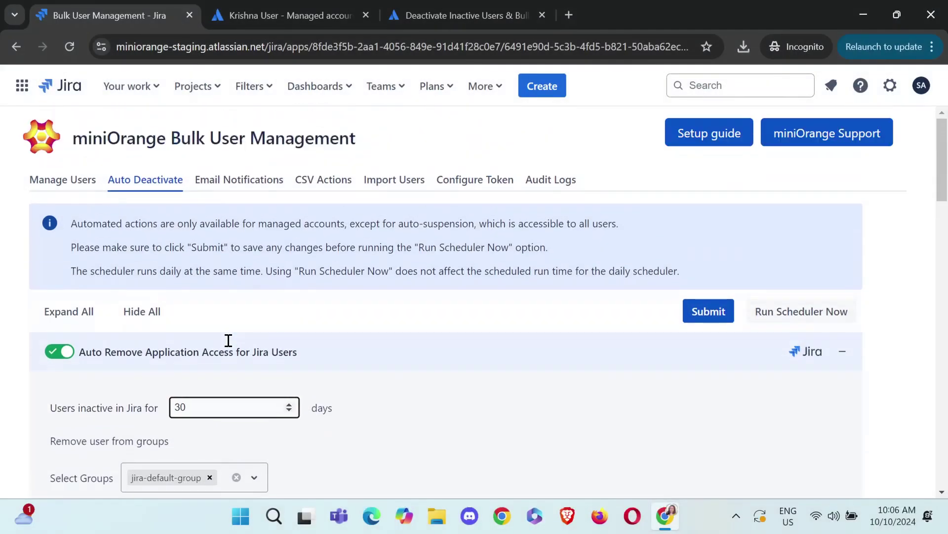
scroll(296, 317, "down", 3)
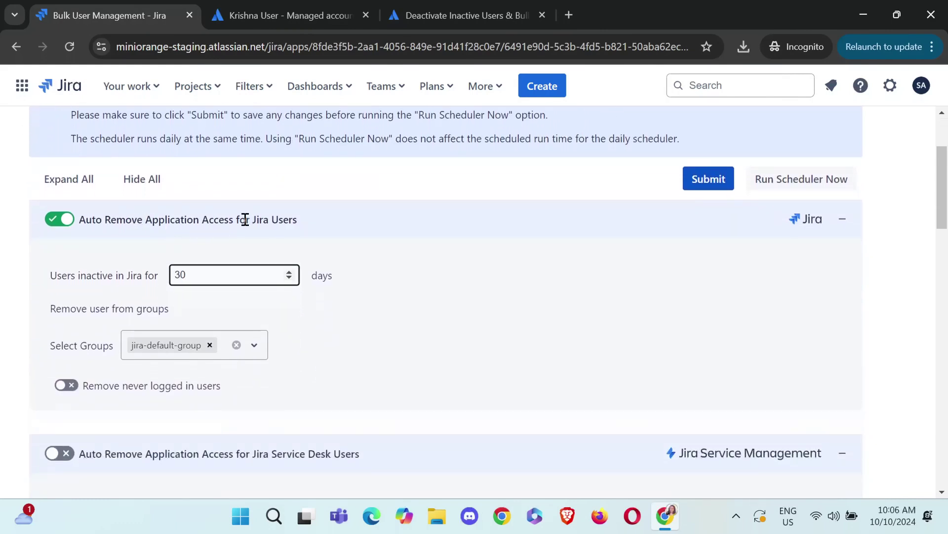
scroll(244, 218, "down", 1)
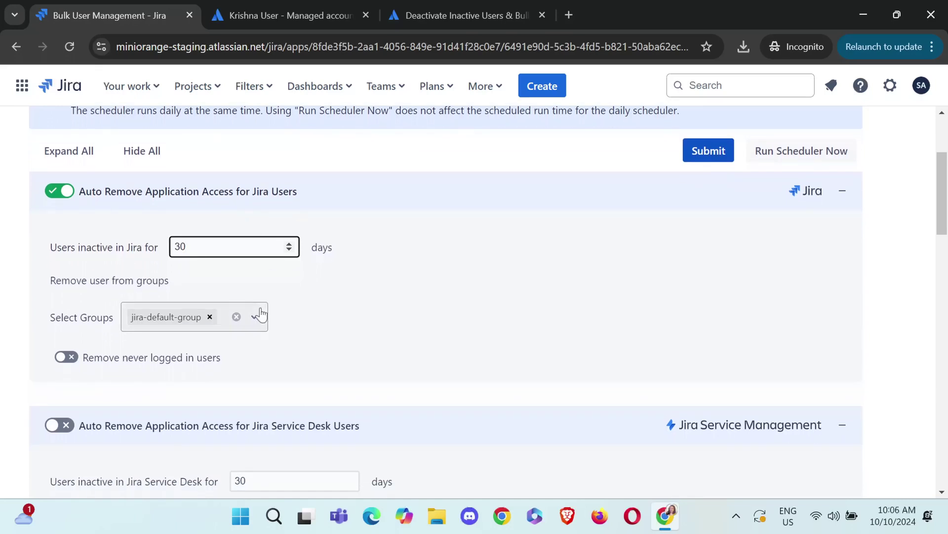
left_click_drag(297, 196, 253, 194)
scroll(256, 198, "down", 1)
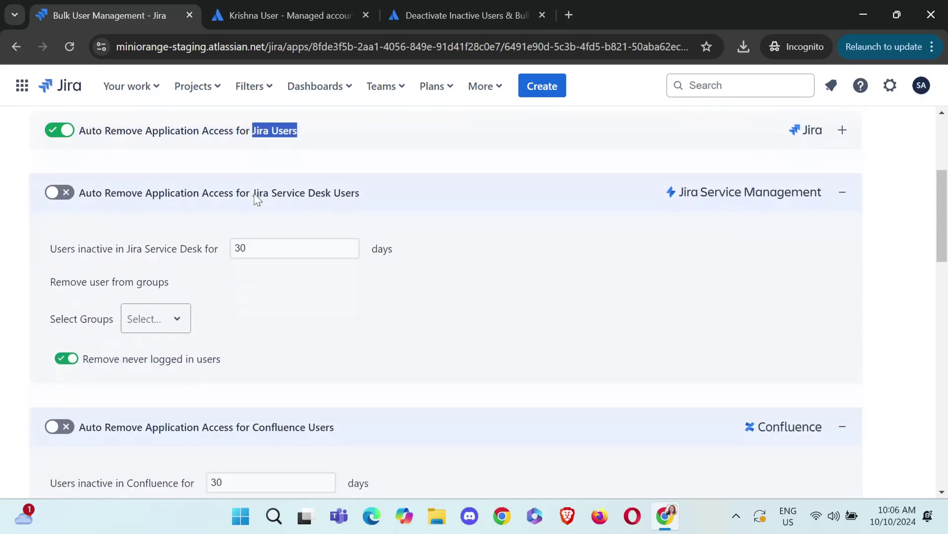
Collapse Jira Service Desk users and expand the Jira Users rule's inactive-days field
left_click(290, 185)
scroll(292, 192, "down", 6)
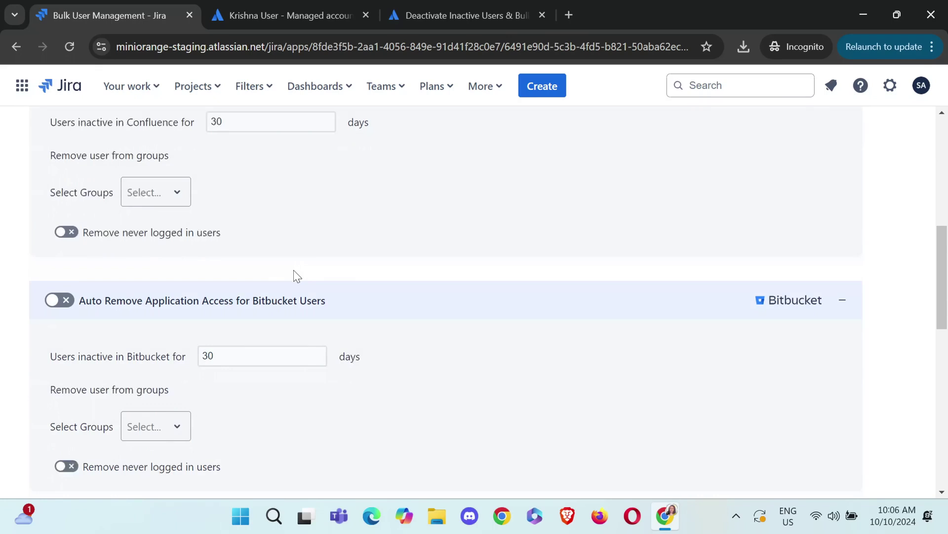
scroll(321, 267, "down", 2)
scroll(318, 247, "up", 5)
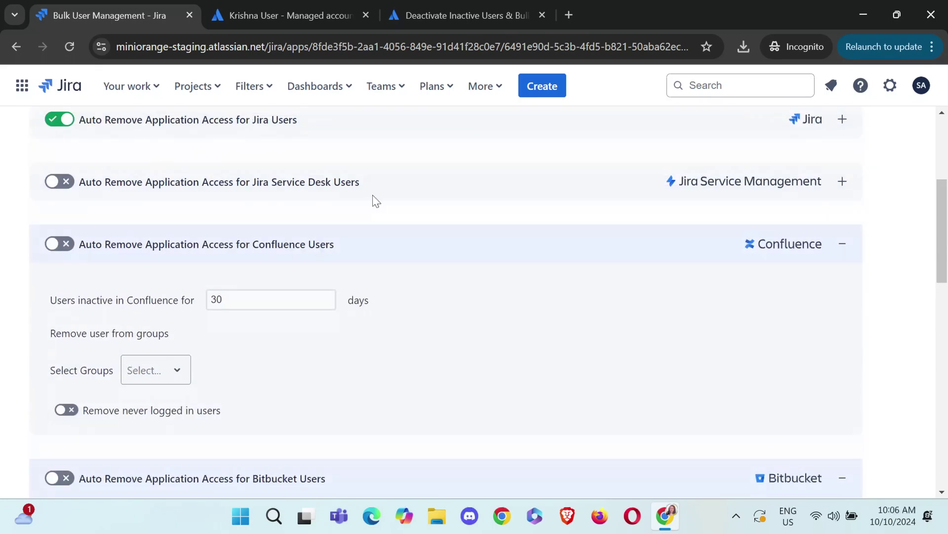
scroll(375, 354, "up", 3)
left_click(227, 275)
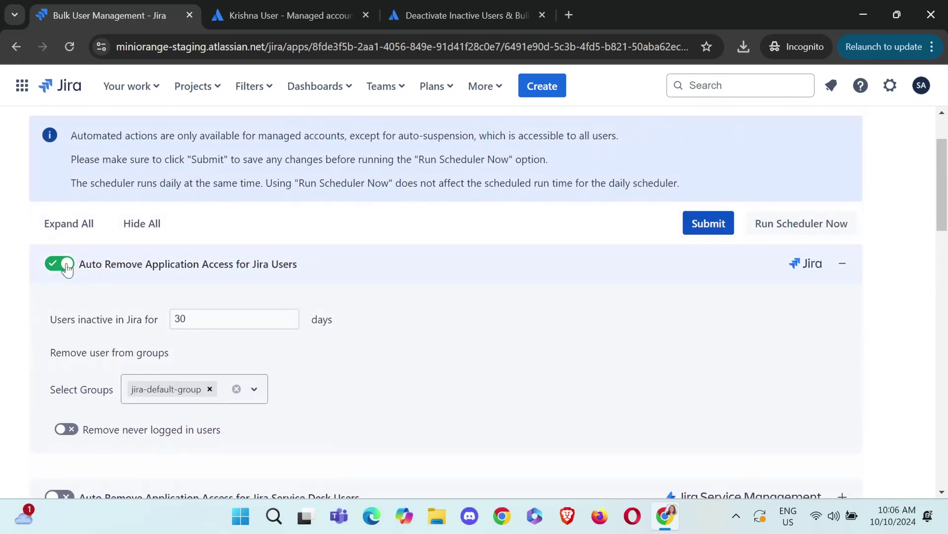
left_click(211, 319)
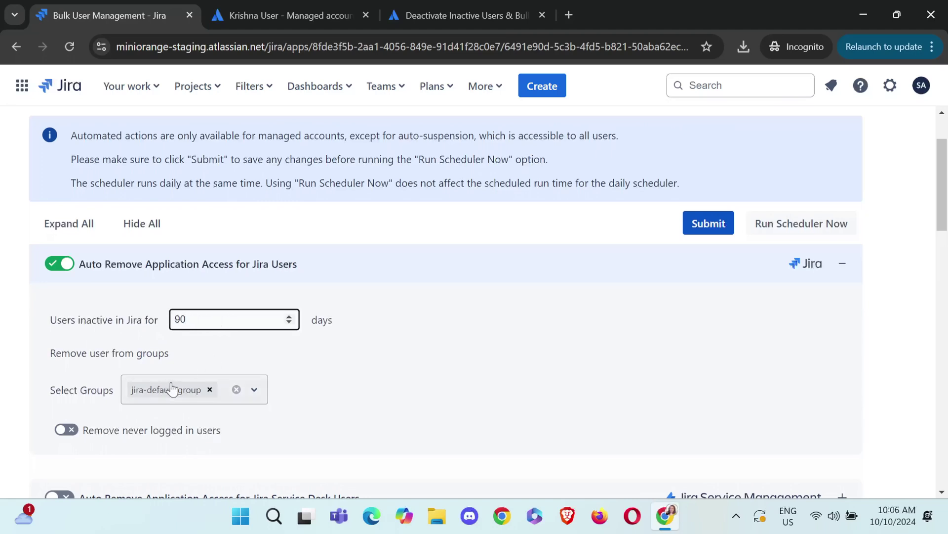
Set Jira Users inactivity to 90 days and turn on removing never-logged-in users
scroll(144, 388, "down", 2)
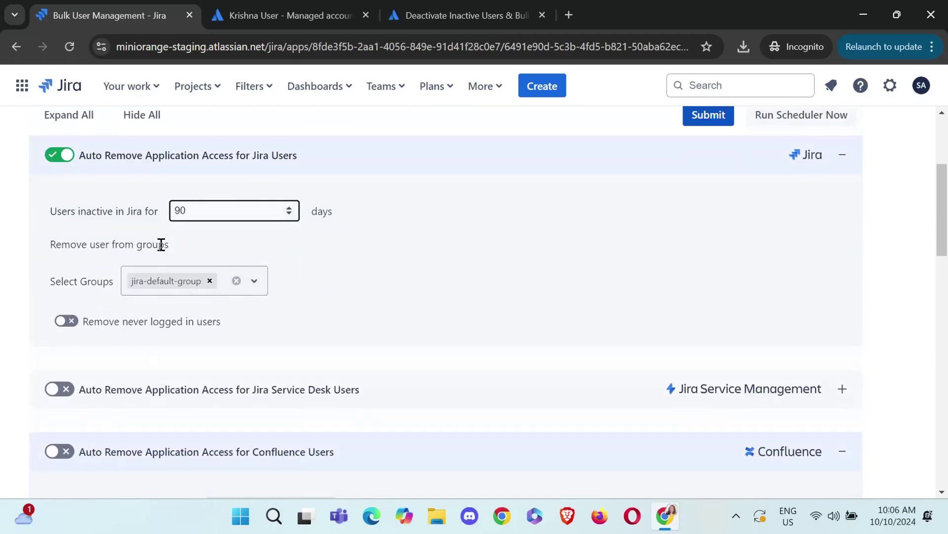
triple_click(161, 244)
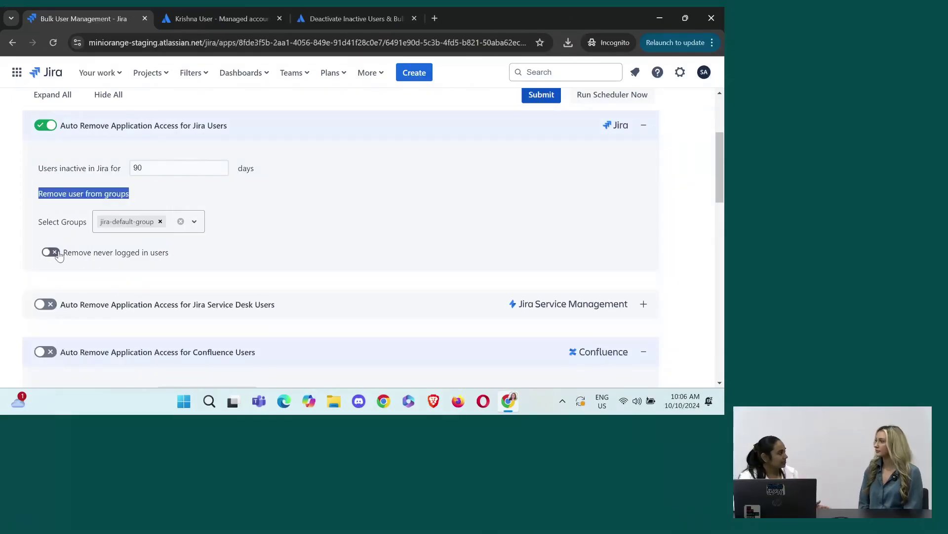
left_click(57, 252)
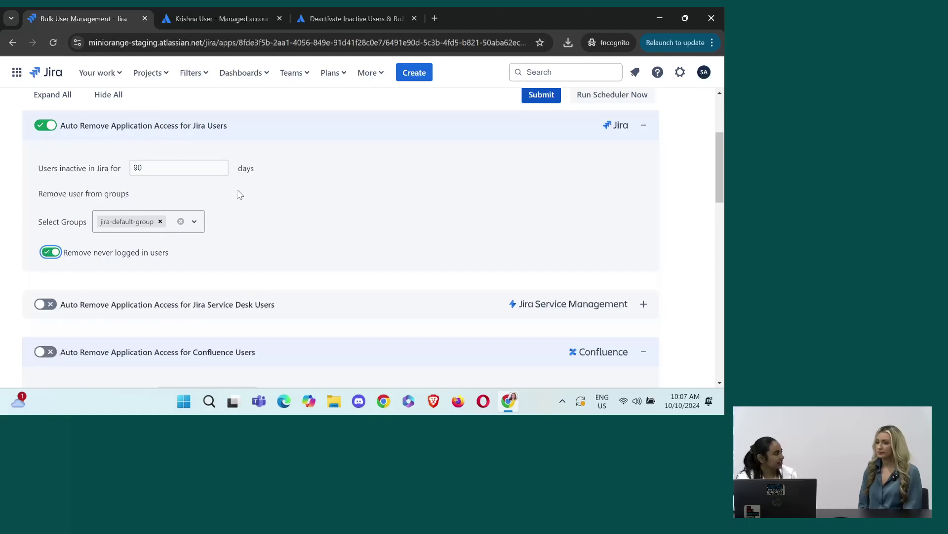
scroll(240, 194, "up", 1)
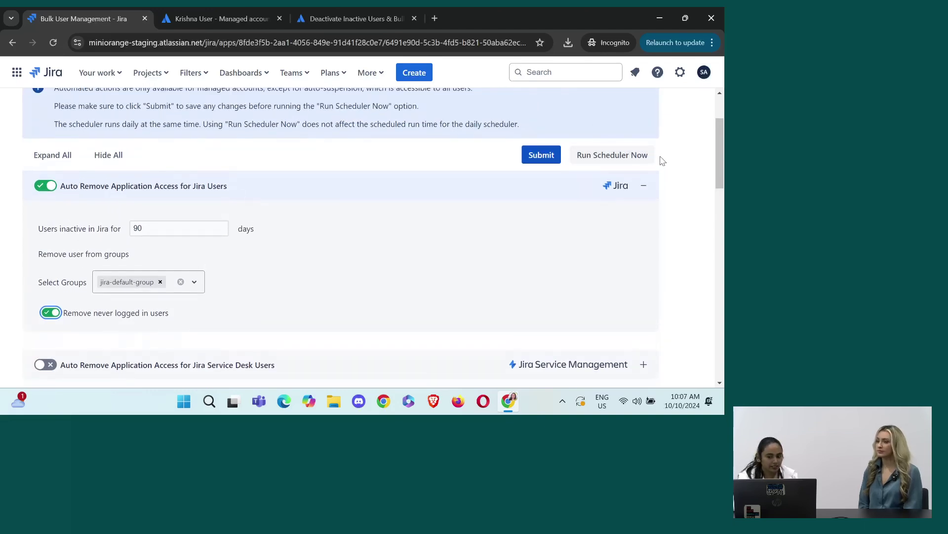
left_click_drag(657, 157, 574, 165)
left_click(572, 166)
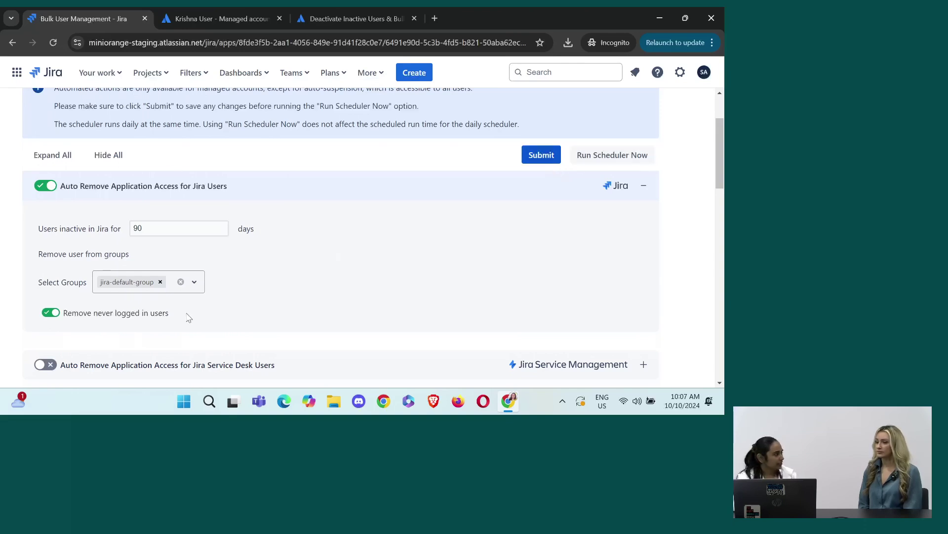
scroll(245, 254, "up", 2)
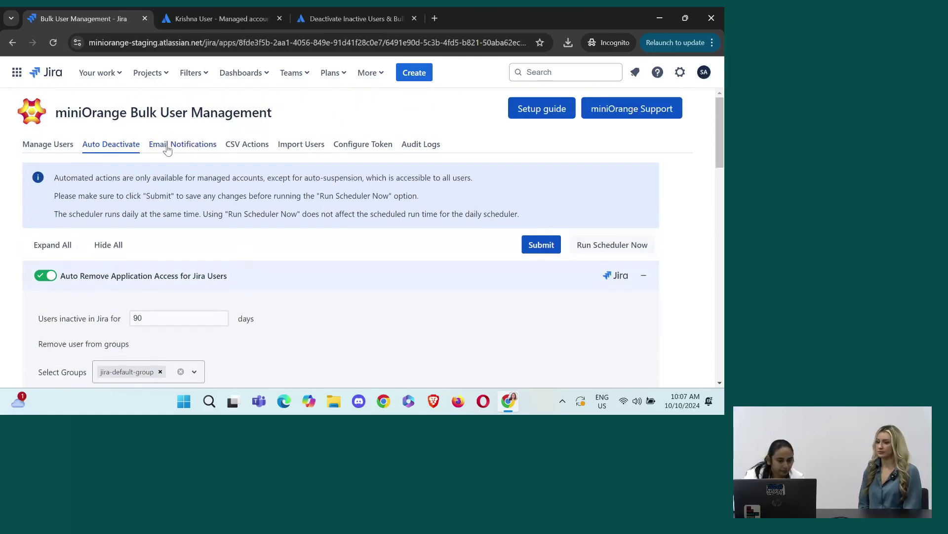
Switch on Auto Suspend Users with its 30-day inactivity threshold
scroll(165, 250, "down", 15)
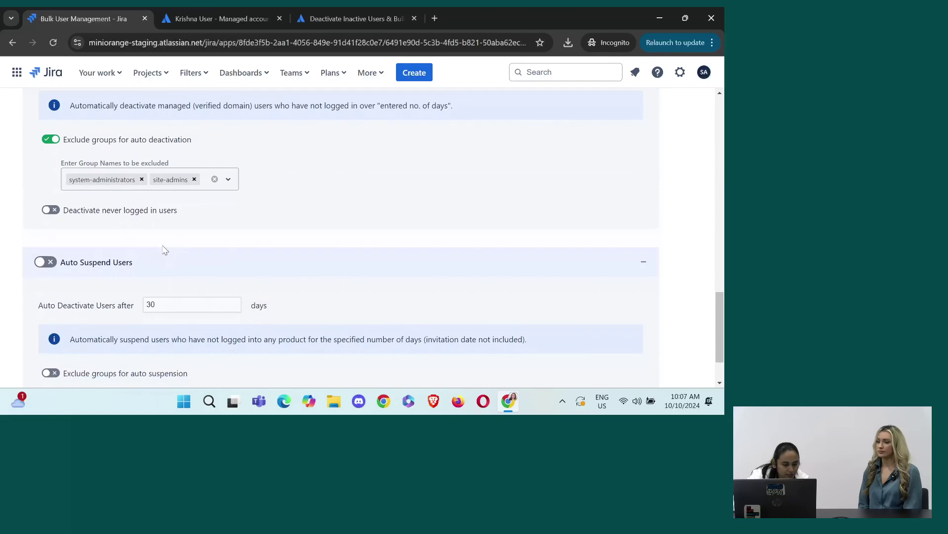
scroll(164, 250, "down", 1)
scroll(155, 215, "up", 3)
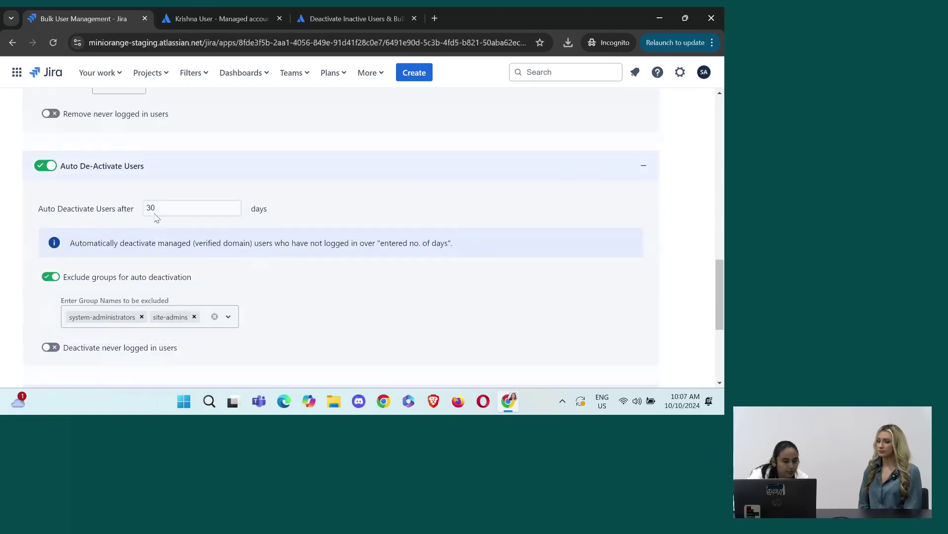
scroll(156, 218, "down", 3)
left_click_drag(142, 201, 61, 194)
left_click(194, 259)
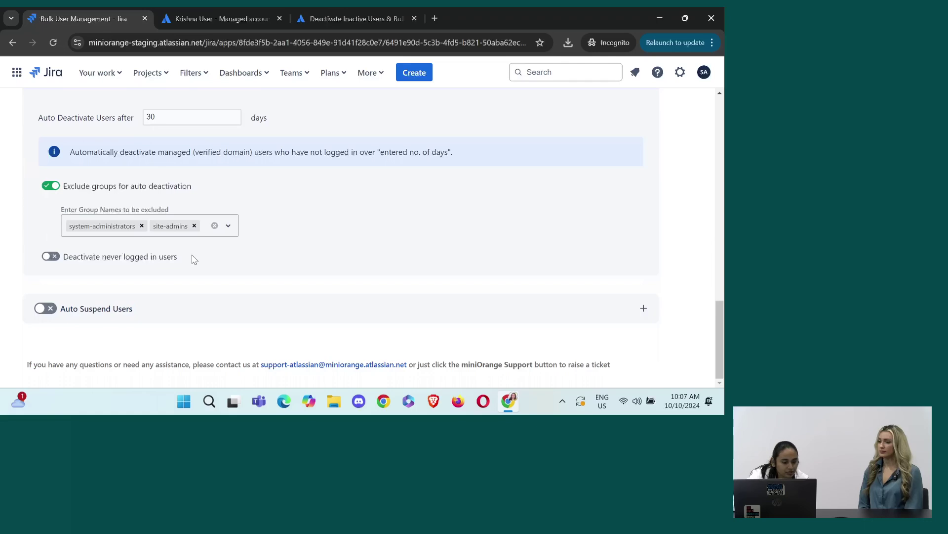
left_click(82, 308)
left_click(46, 308)
scroll(51, 312, "down", 3)
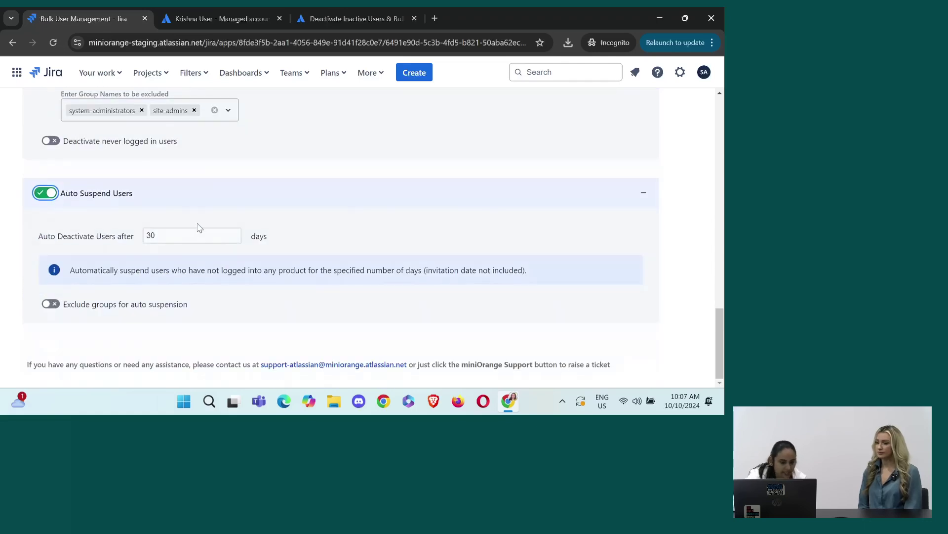
double_click(196, 232)
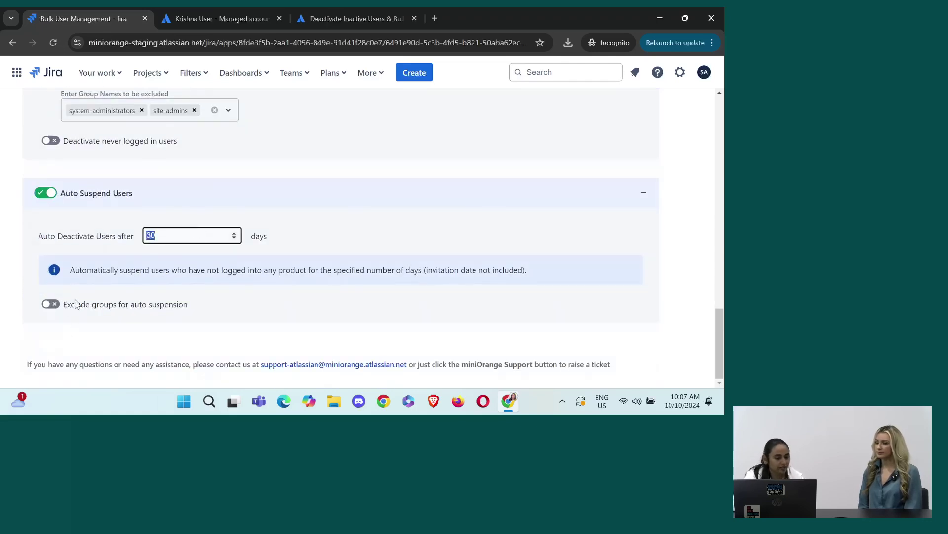
Enable group exclusion for auto suspension, leaving the excluded-group list empty
left_click(49, 305)
scroll(160, 307, "down", 1)
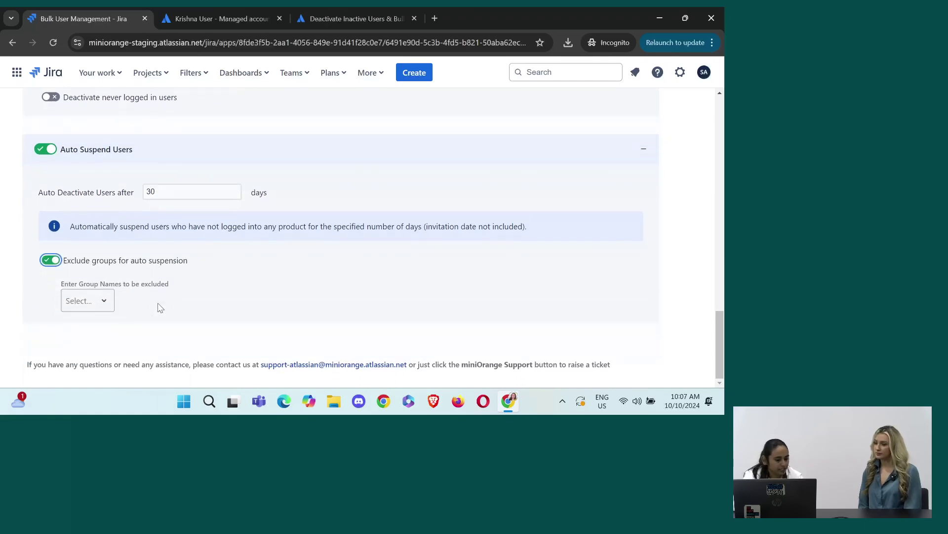
left_click(101, 307)
left_click(166, 226)
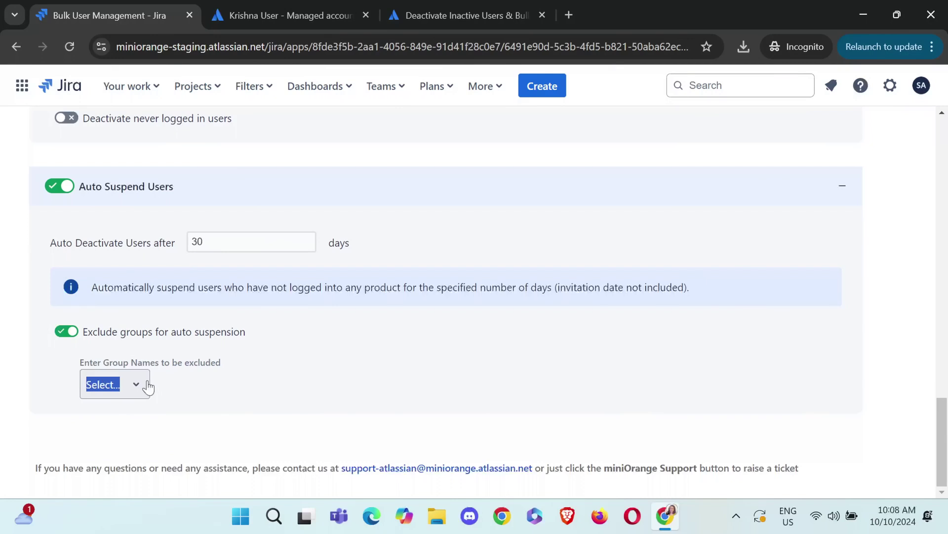
Review the Deactivating User warning mail's subject and body, highlighting the '30 days' wording
scroll(148, 387, "up", 2)
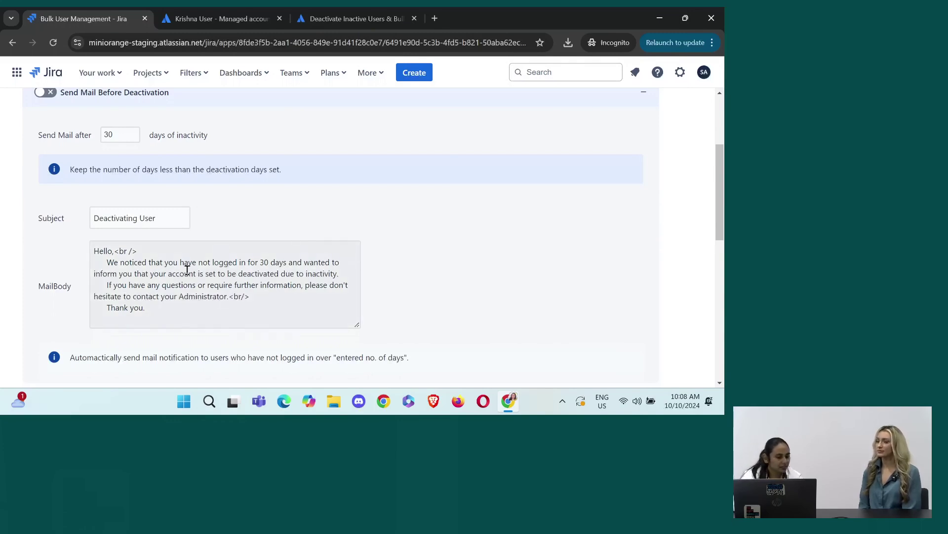
scroll(187, 271, "down", 2)
scroll(187, 271, "up", 1)
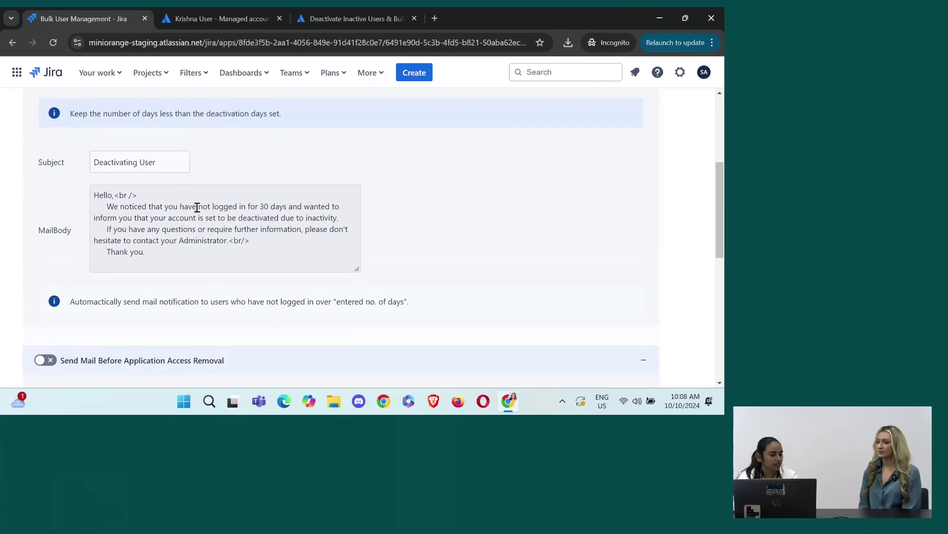
left_click_drag(196, 207, 283, 206)
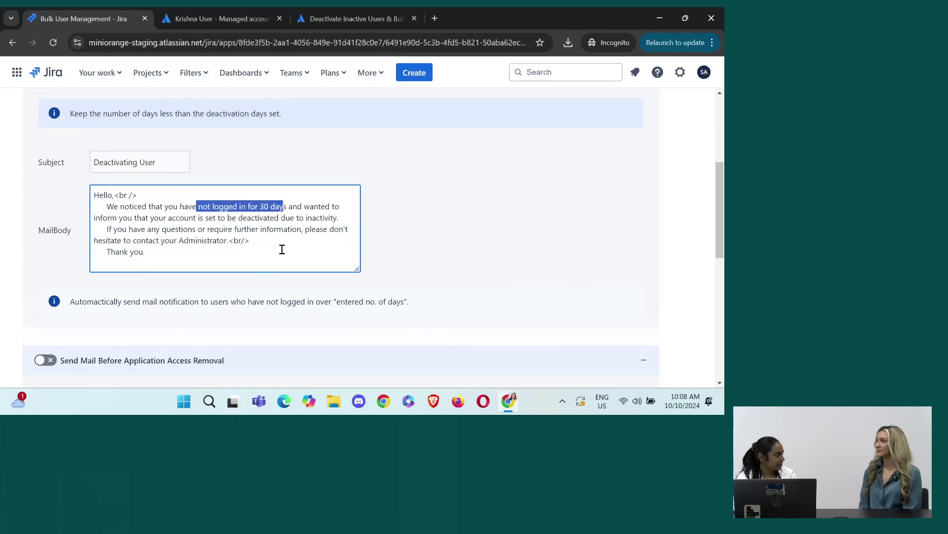
scroll(282, 249, "down", 1)
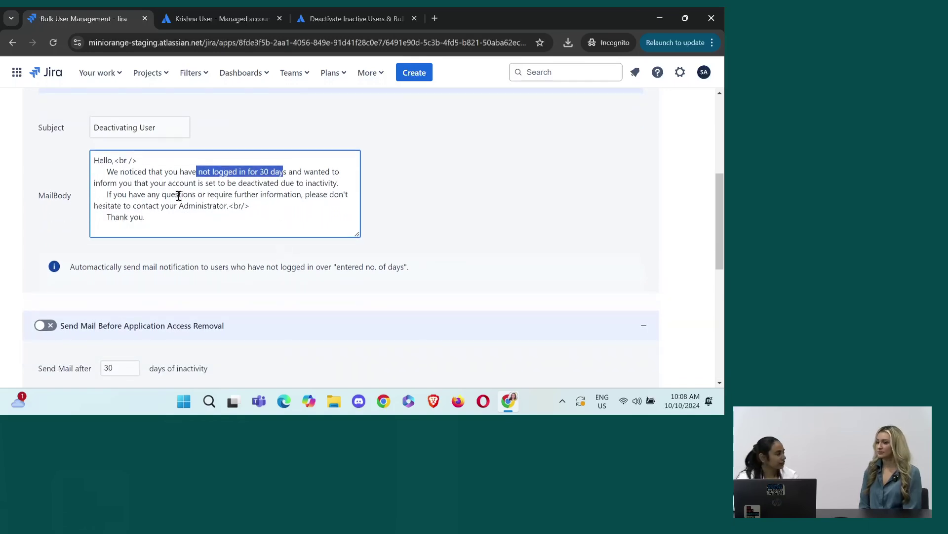
scroll(199, 196, "down", 5)
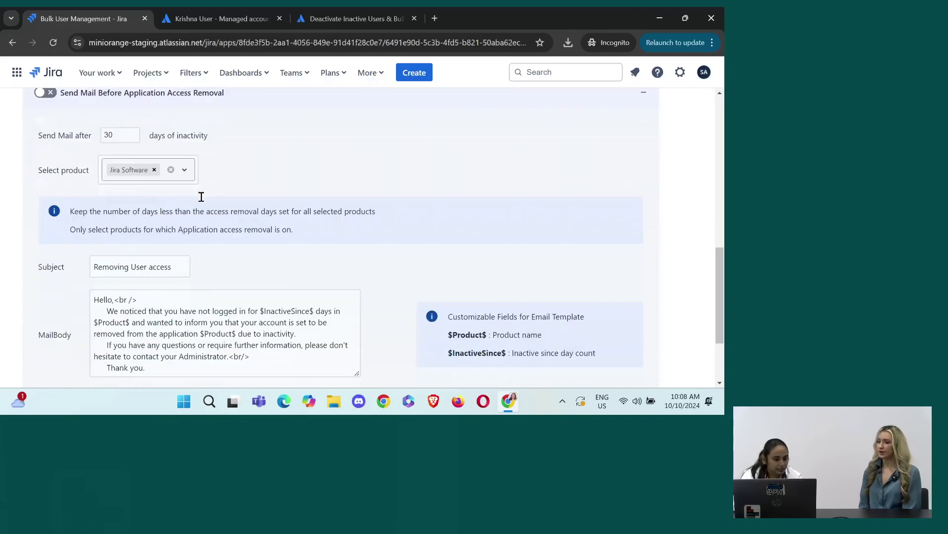
Change the access-removal warning mail's product from Jira Software to Confluence
scroll(200, 196, "up", 1)
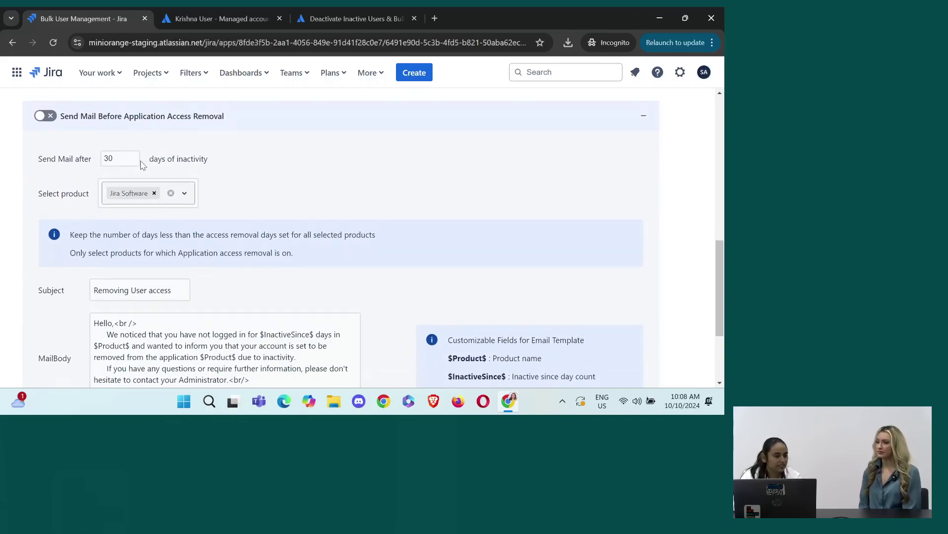
left_click(186, 192)
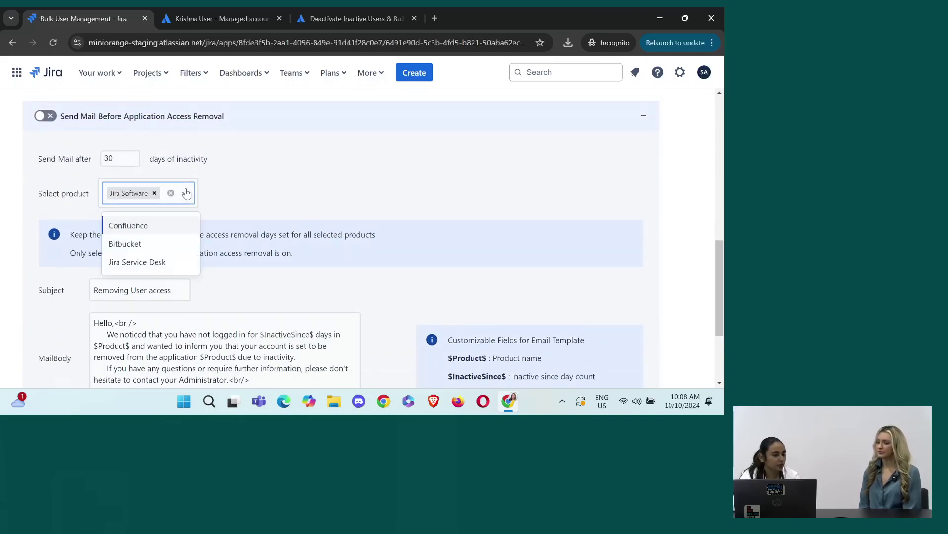
left_click(168, 231)
left_click(235, 194)
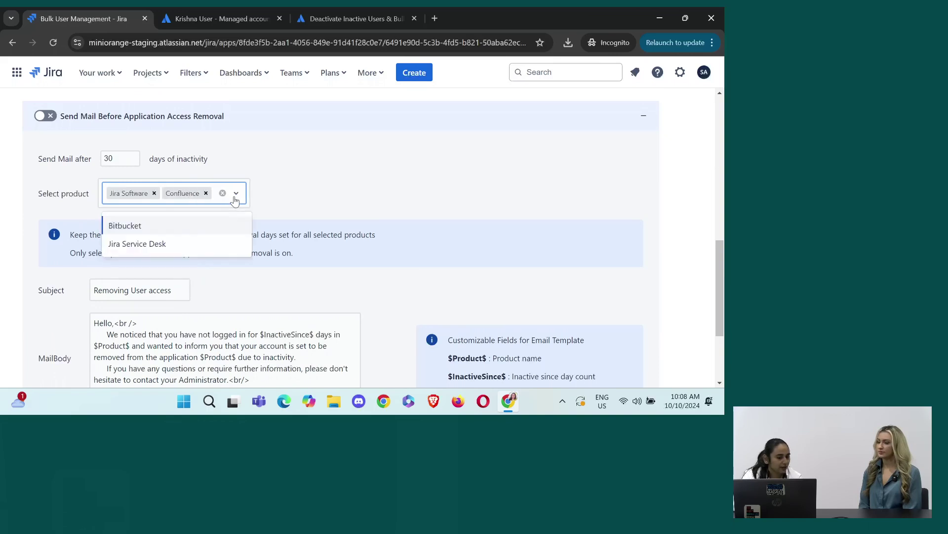
left_click(286, 212)
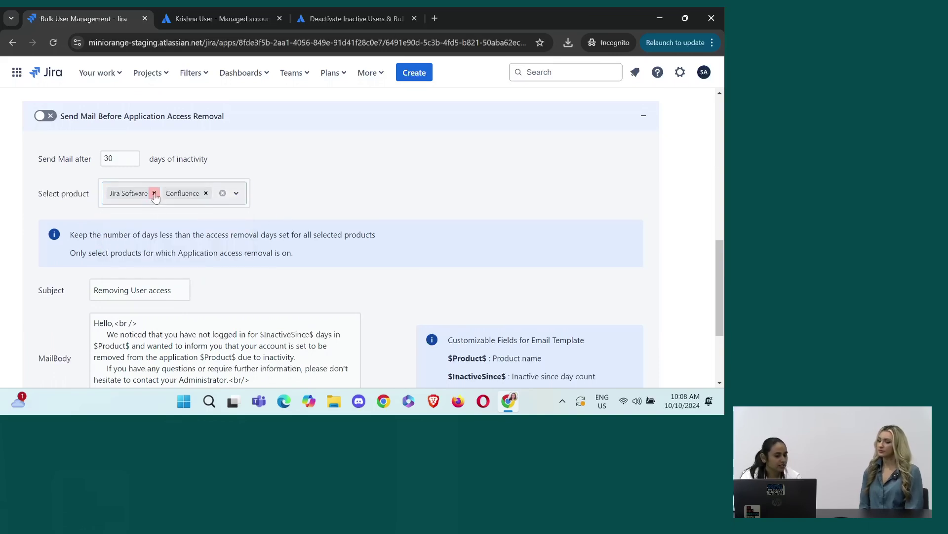
left_click(154, 193)
scroll(287, 245, "down", 3)
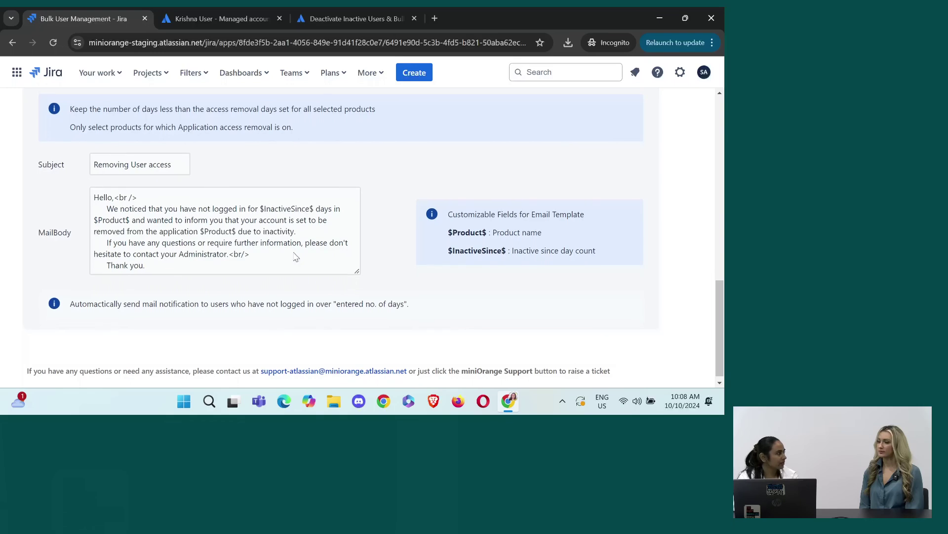
scroll(295, 257, "up", 4)
scroll(295, 256, "down", 1)
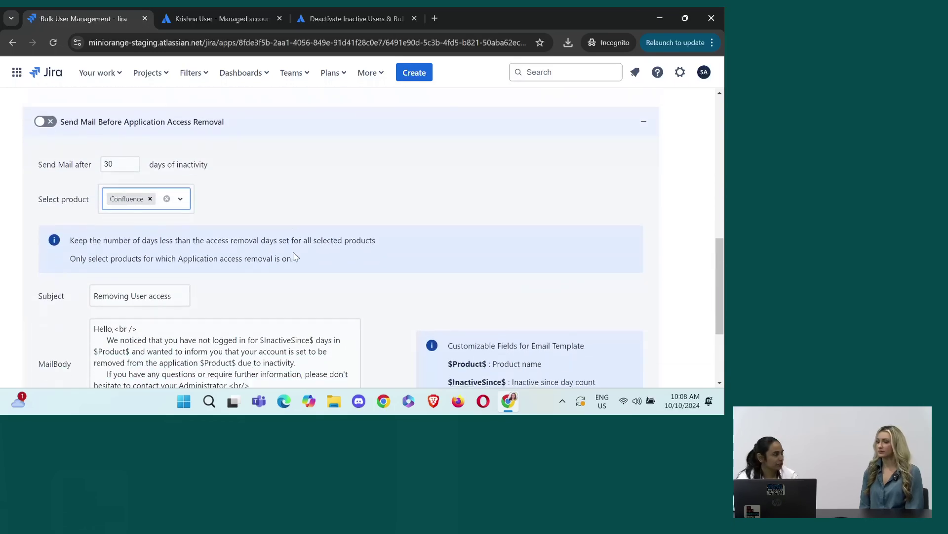
scroll(295, 257, "up", 1)
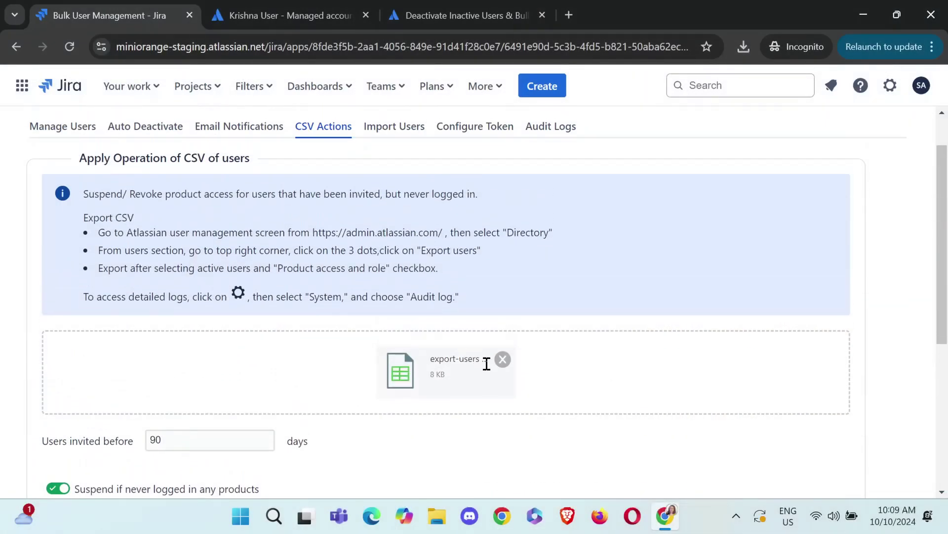
Replace the uploaded CSV with export-users (3) from Downloads
left_click(504, 361)
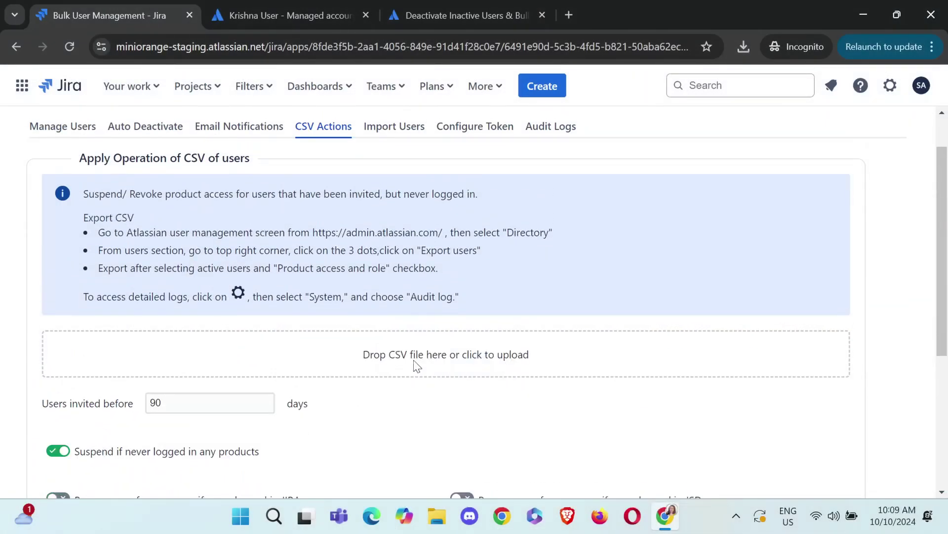
scroll(409, 360, "down", 1)
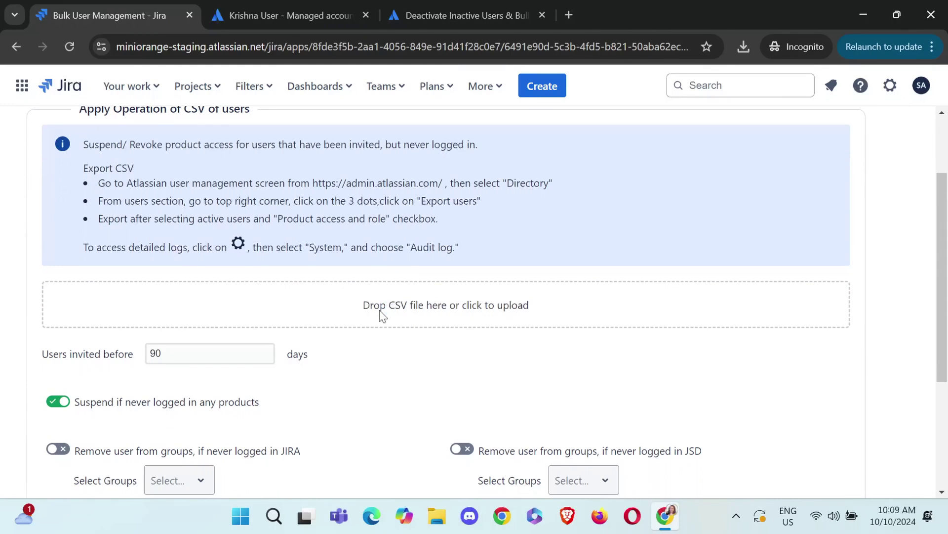
left_click(383, 315)
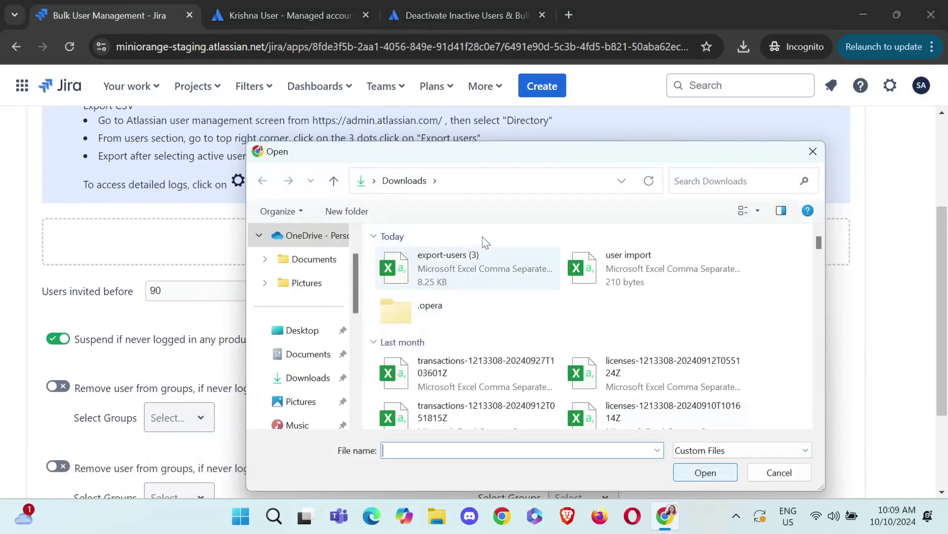
left_click(486, 265)
left_click(706, 472)
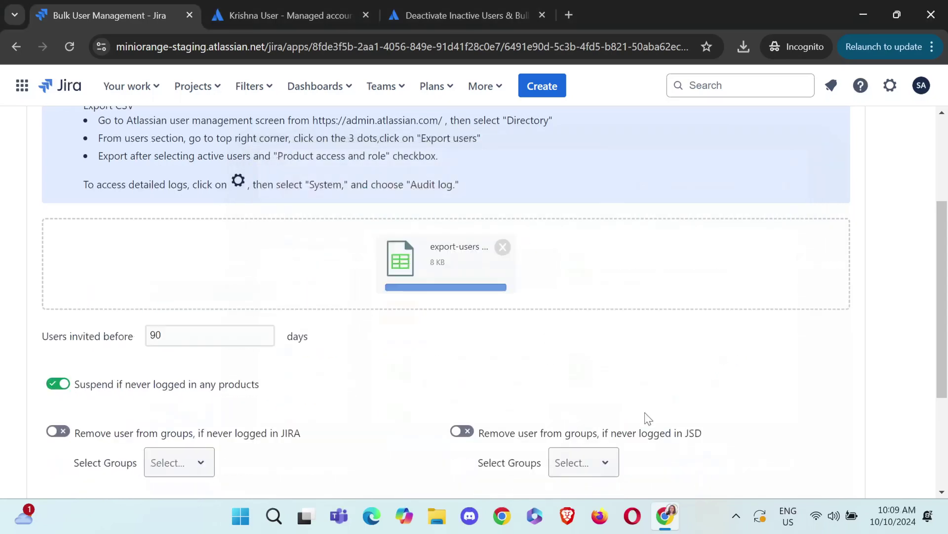
scroll(521, 341, "down", 4)
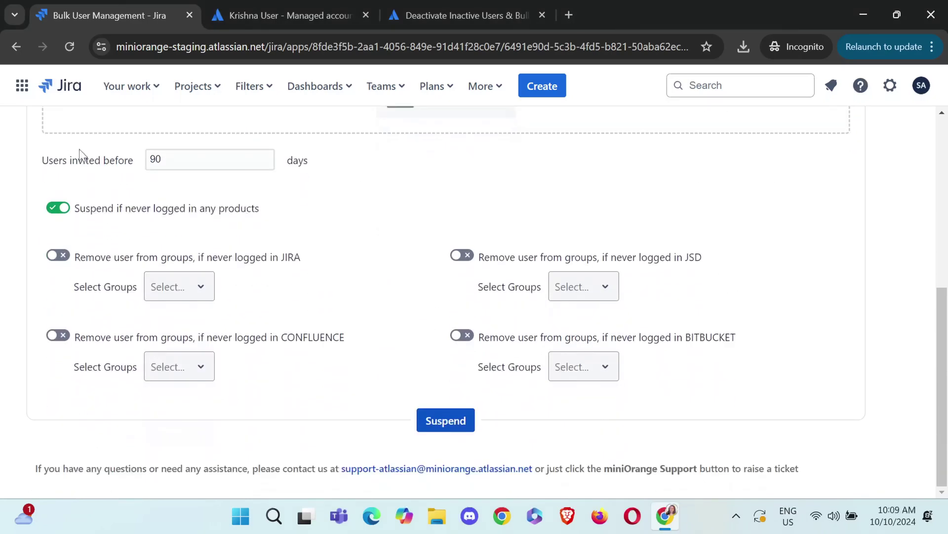
Check the 90-day invited-before value and the never-logged-in suspension option
left_click(204, 156)
scroll(207, 159, "up", 2)
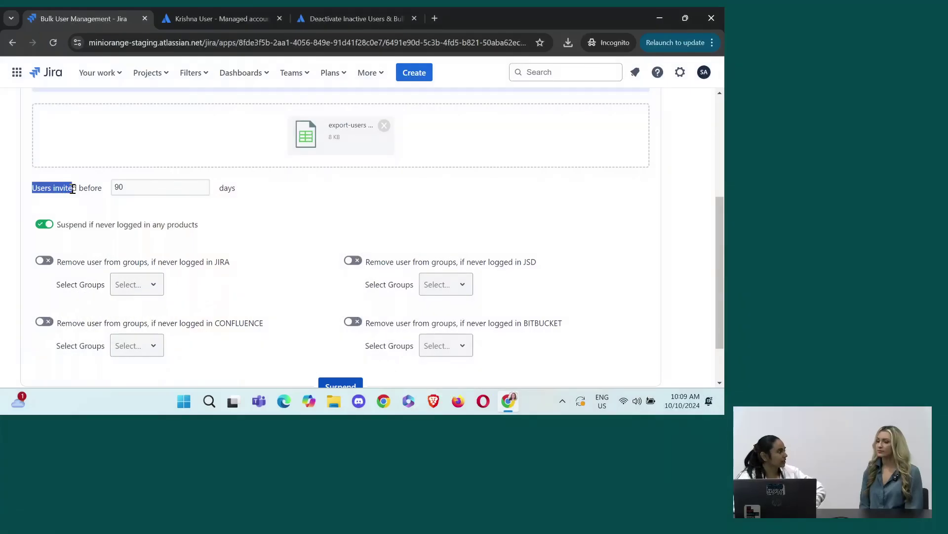
double_click(73, 189)
scroll(105, 229, "down", 1)
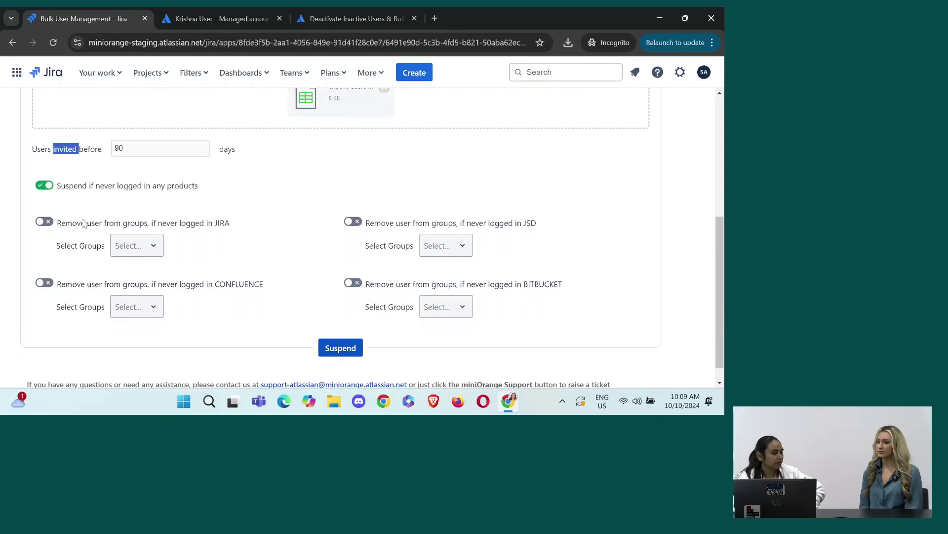
double_click(87, 223)
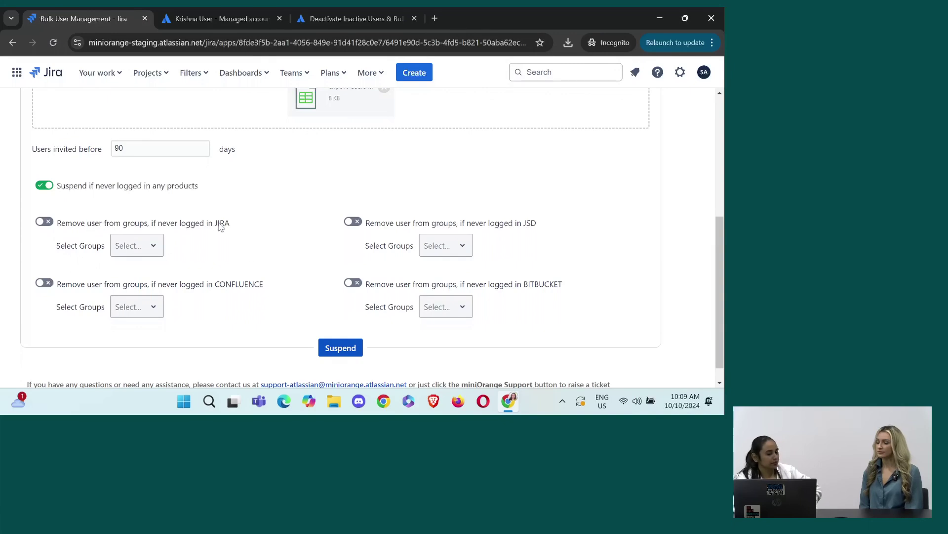
scroll(304, 267, "up", 3)
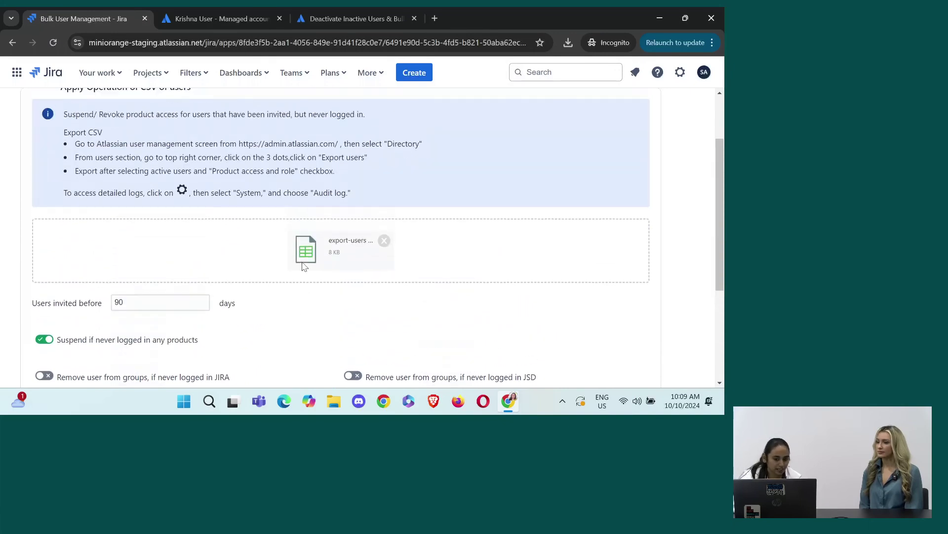
scroll(304, 267, "down", 4)
scroll(303, 267, "up", 5)
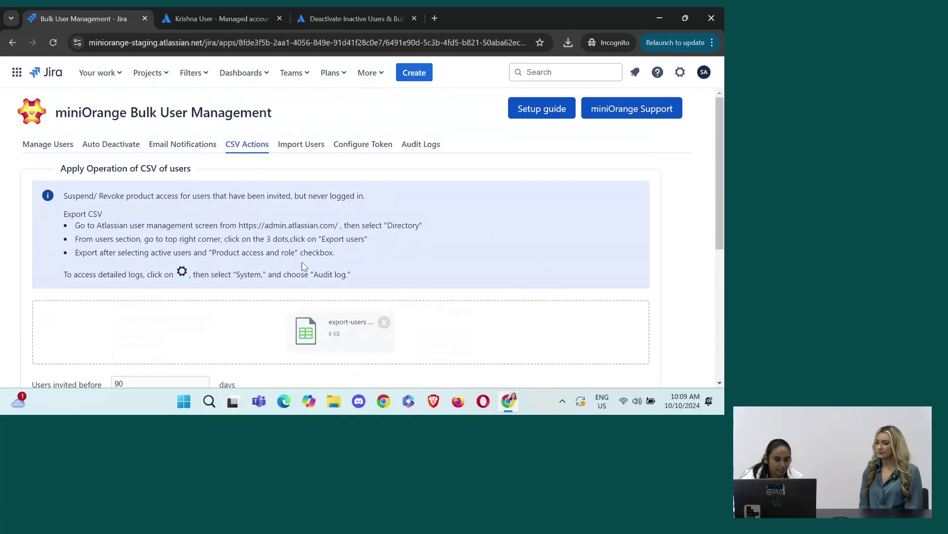
On Import Users, replace the old file with the 'user import' CSV
left_click(296, 145)
scroll(344, 161, "down", 2)
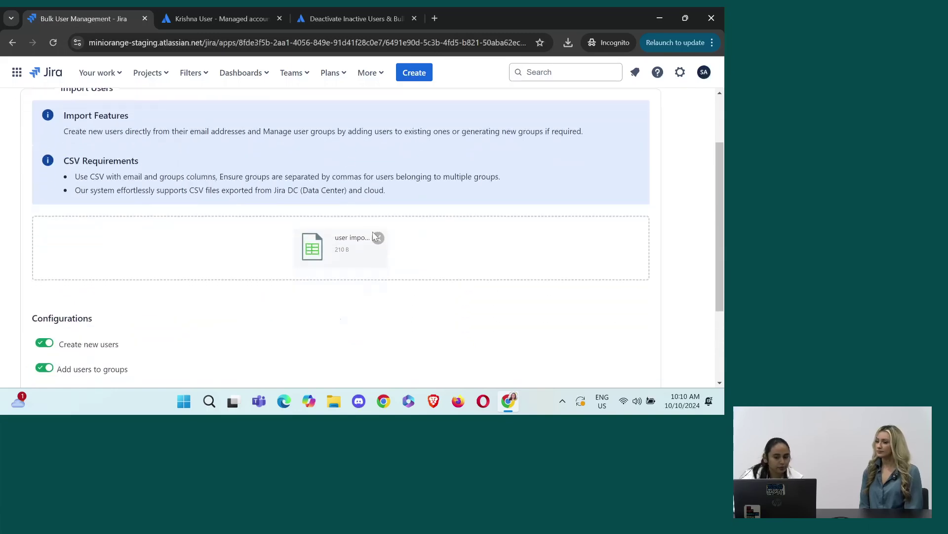
left_click(377, 238)
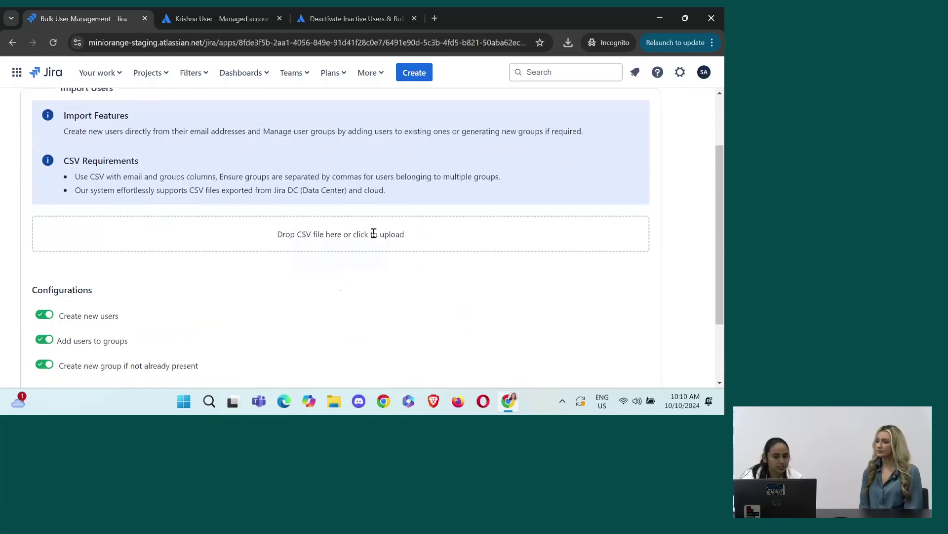
left_click(314, 235)
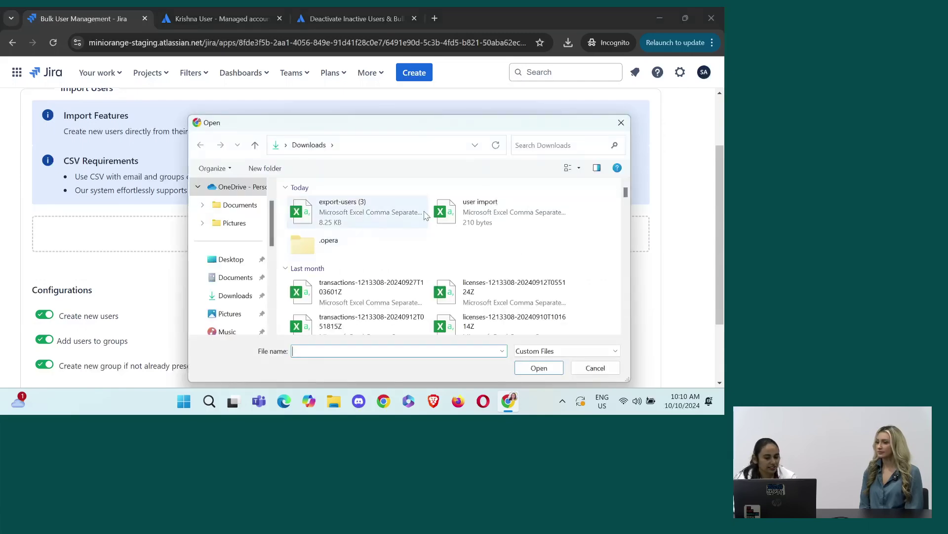
left_click(437, 213)
left_click(551, 367)
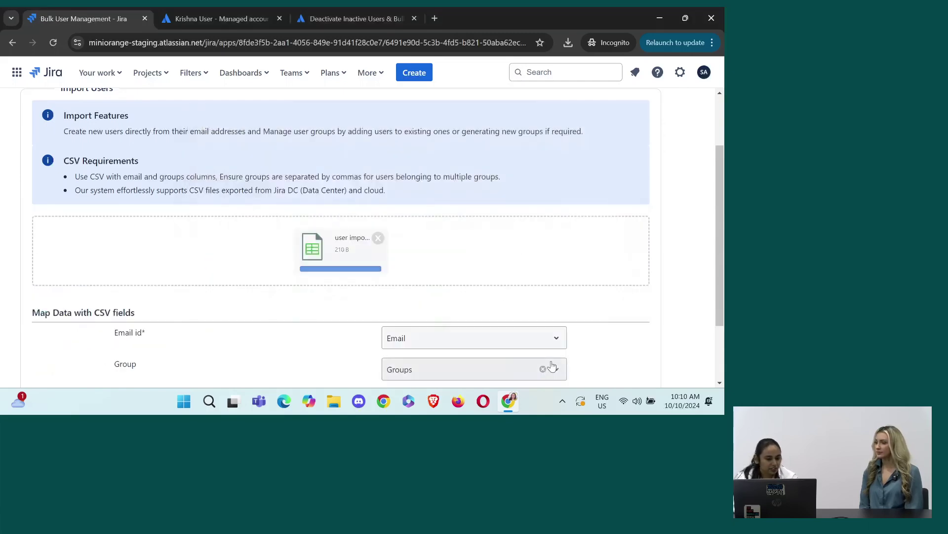
Map the Email id field to Email and Group to Groups
scroll(551, 366, "up", 2)
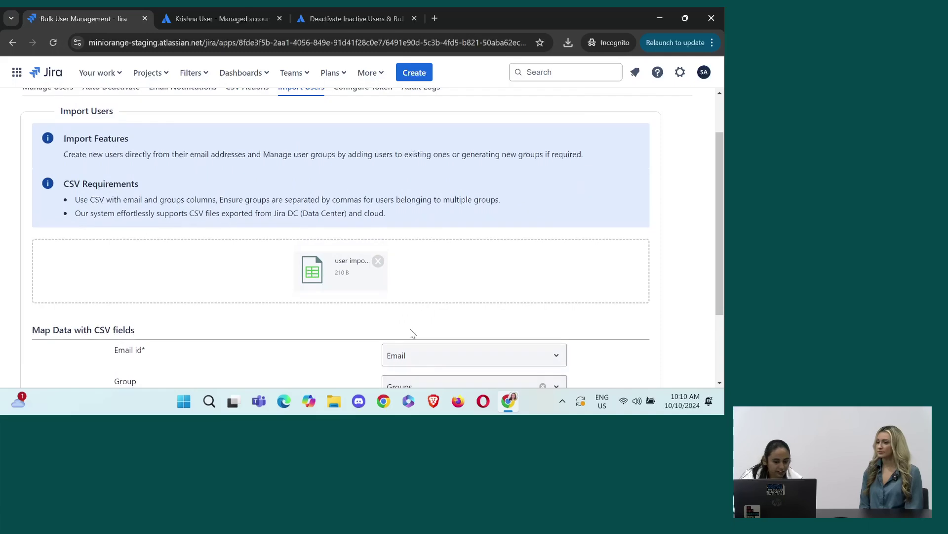
scroll(413, 334, "down", 2)
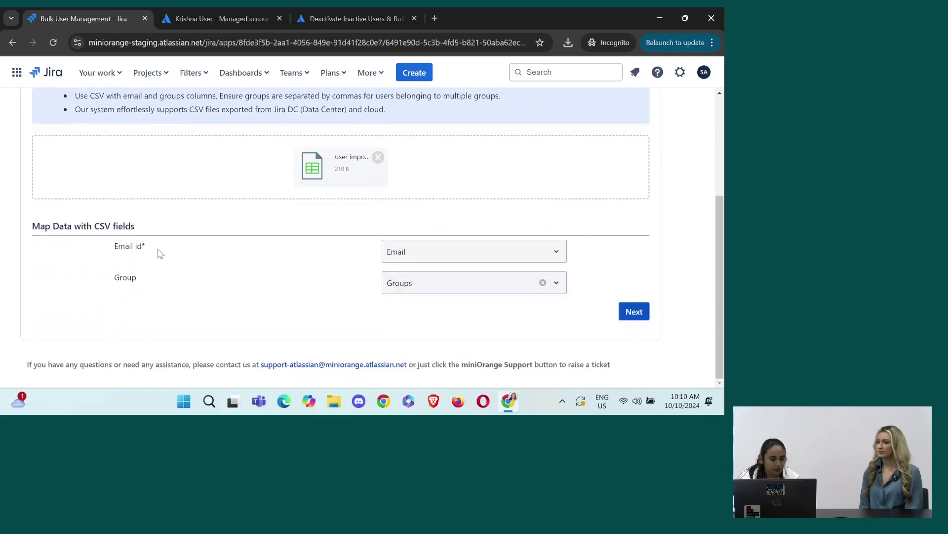
left_click_drag(155, 252, 118, 248)
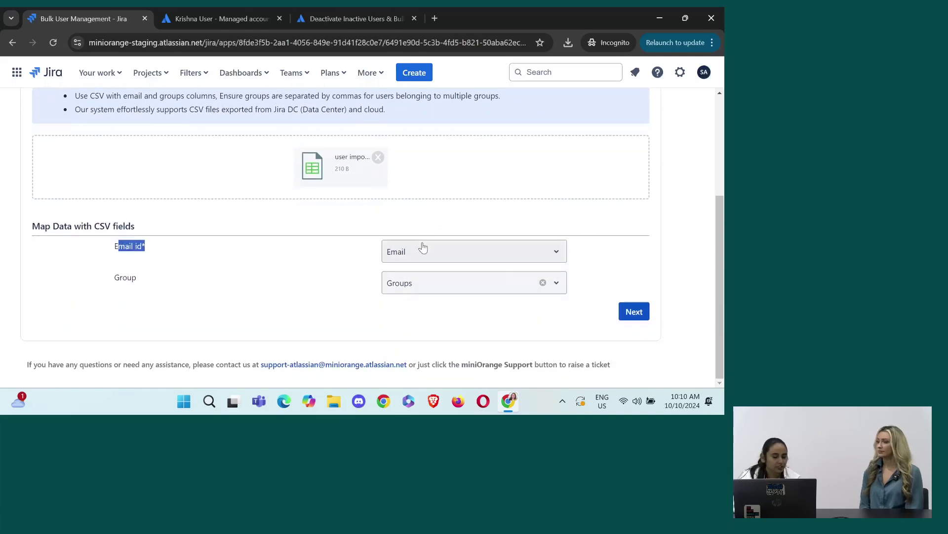
triple_click(139, 250)
left_click(525, 250)
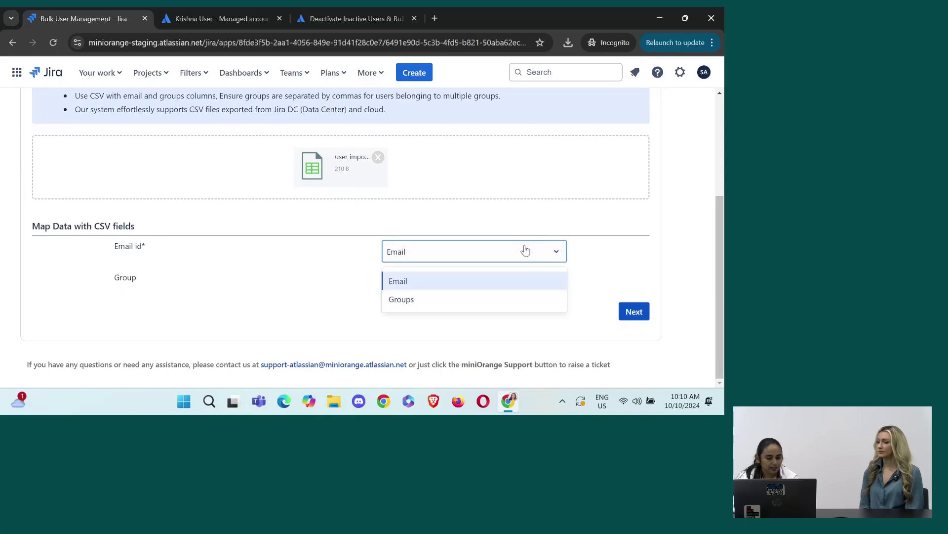
left_click(395, 282)
left_click(444, 294)
left_click(449, 291)
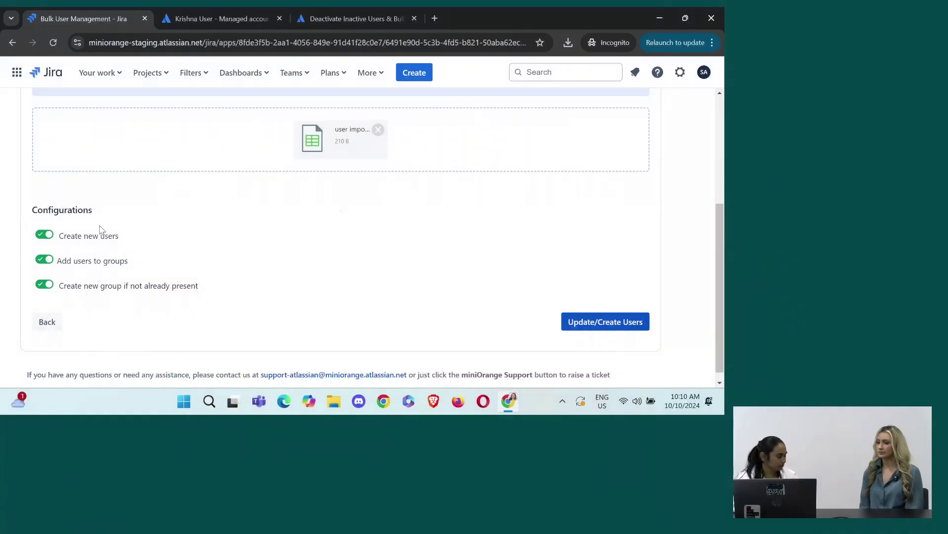
double_click(91, 237)
left_click(91, 242)
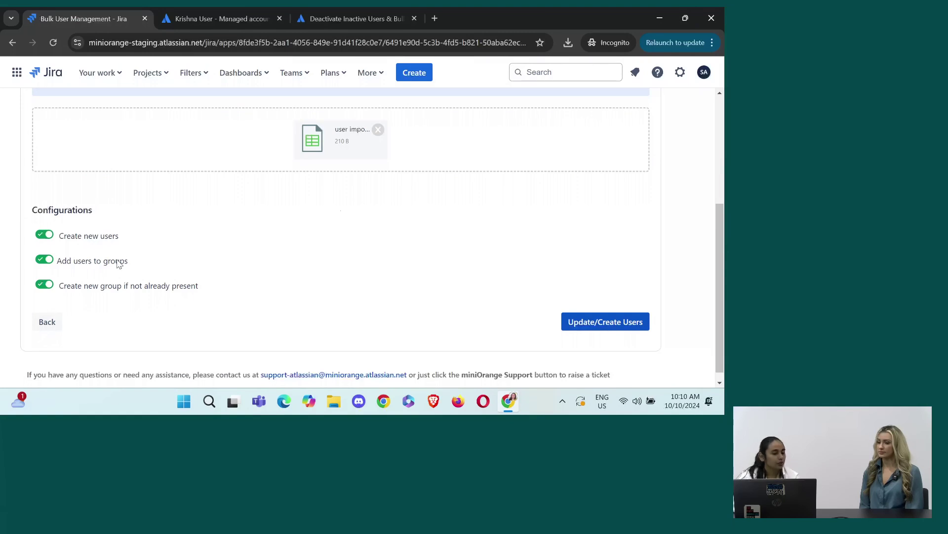
double_click(119, 262)
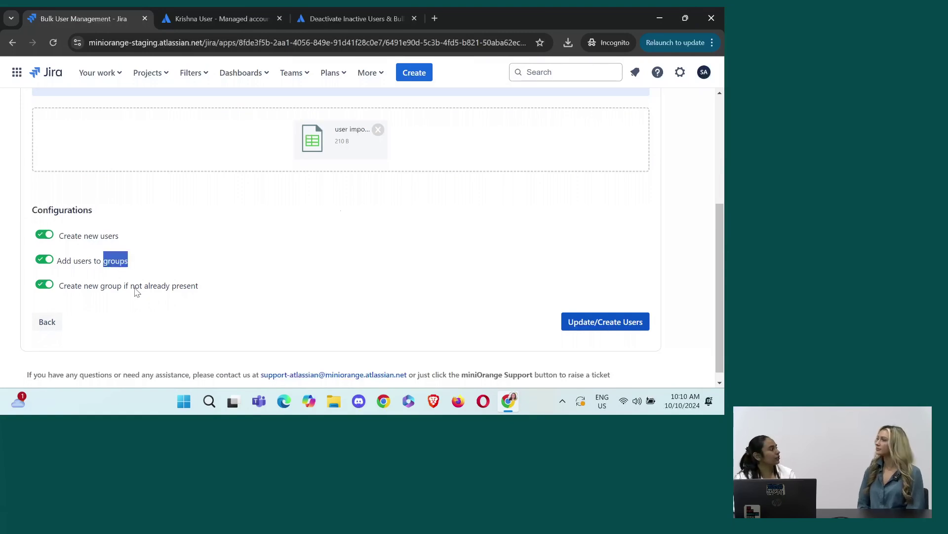
scroll(338, 269, "up", 1)
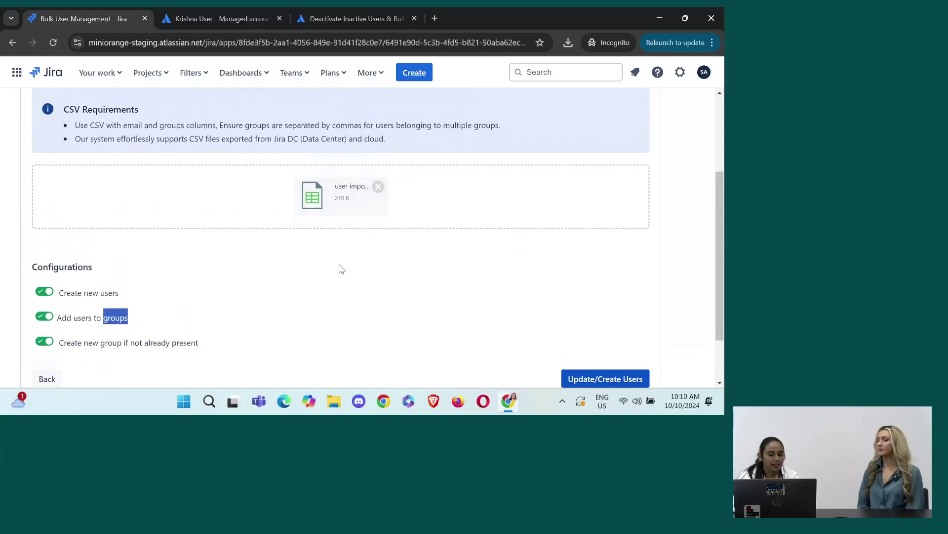
scroll(547, 314, "down", 1)
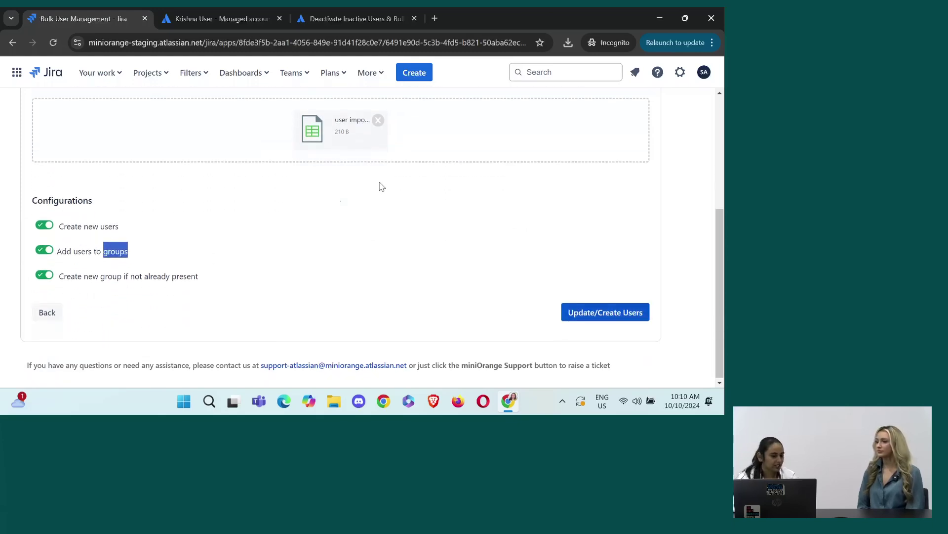
scroll(382, 186, "up", 2)
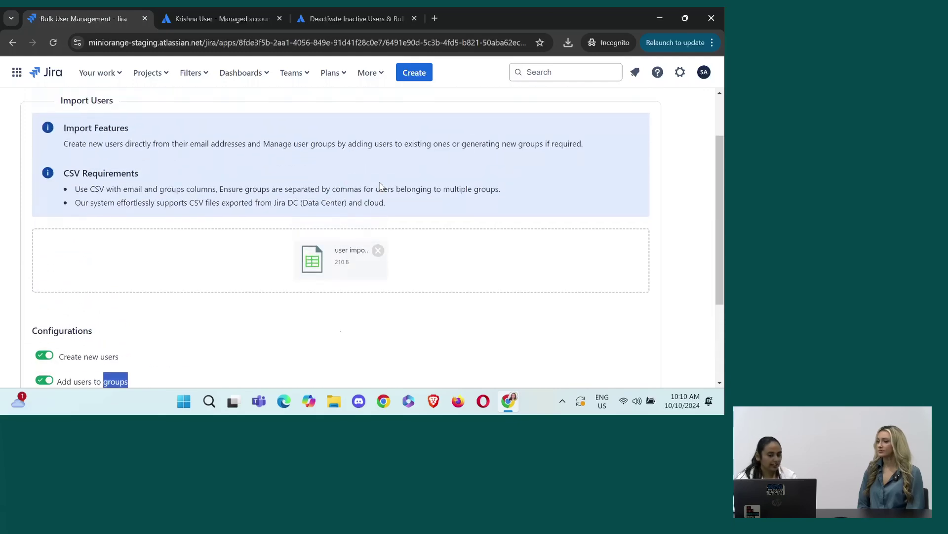
scroll(376, 247, "down", 3)
scroll(554, 291, "up", 4)
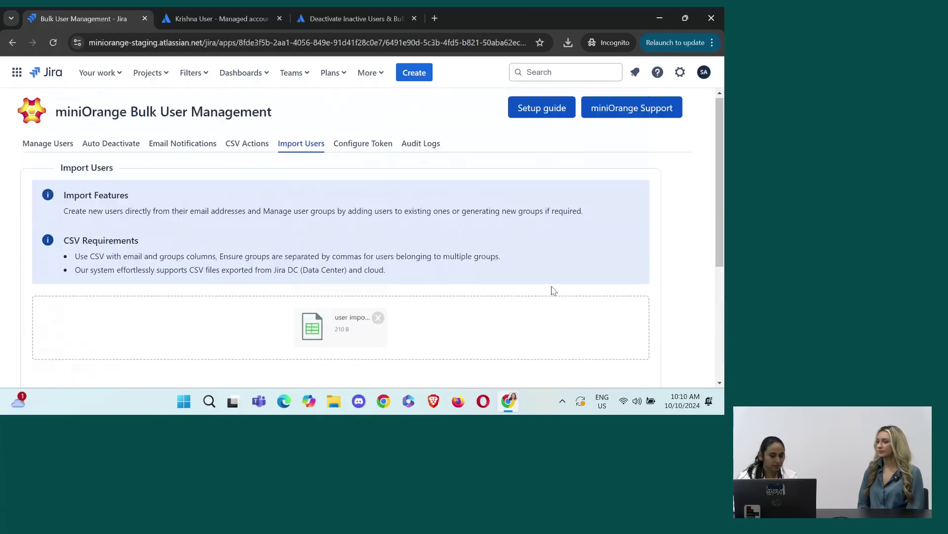
Open Audit Logs and expand the first entry to view the deactivated user's details
left_click(410, 148)
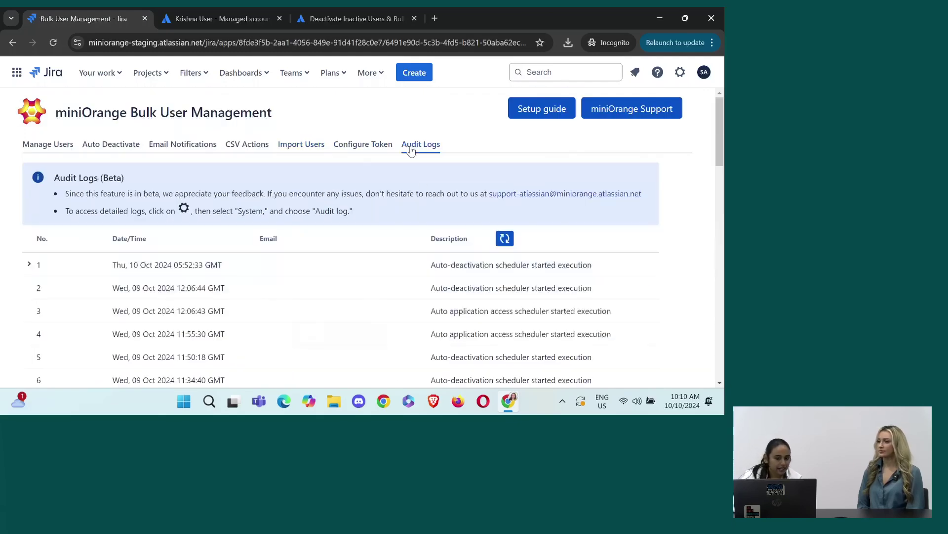
scroll(325, 308, "down", 1)
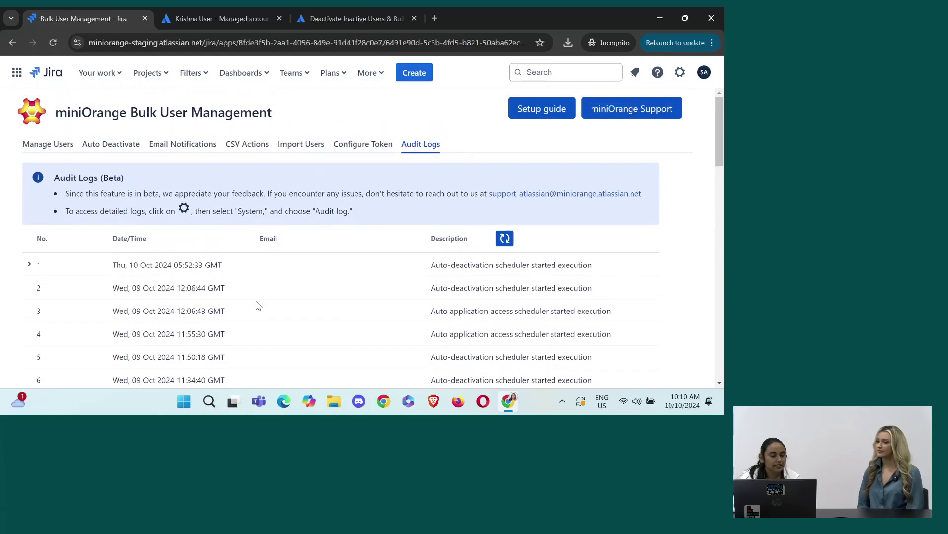
scroll(257, 303, "down", 1)
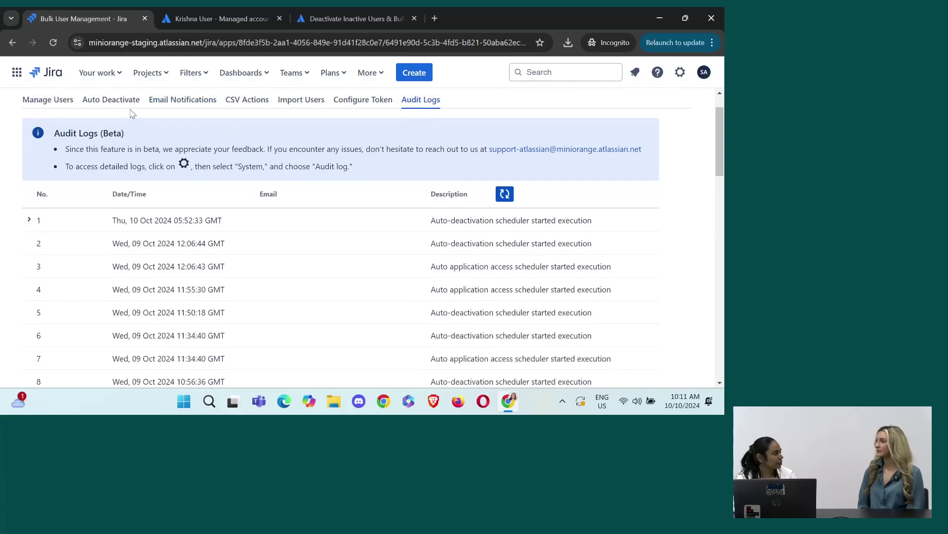
left_click(29, 220)
scroll(33, 223, "down", 1)
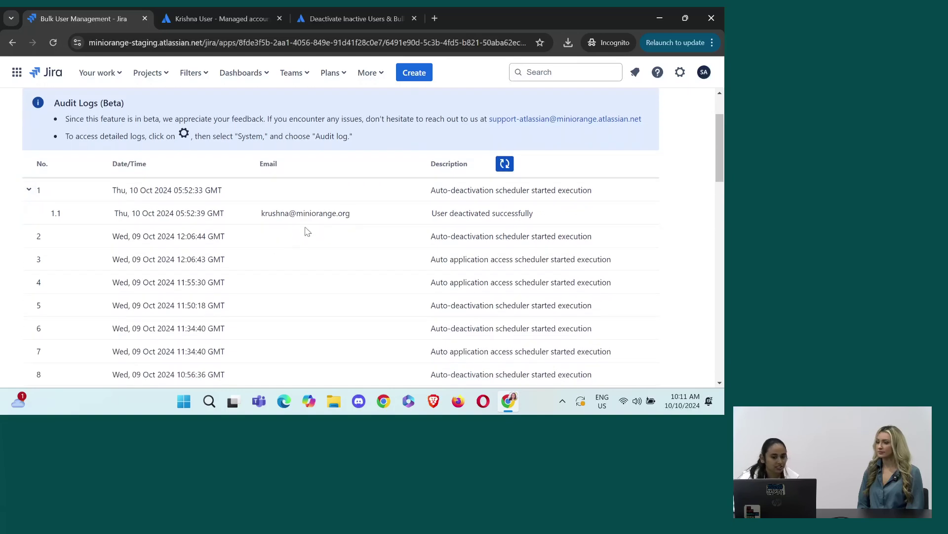
left_click_drag(361, 217, 268, 215)
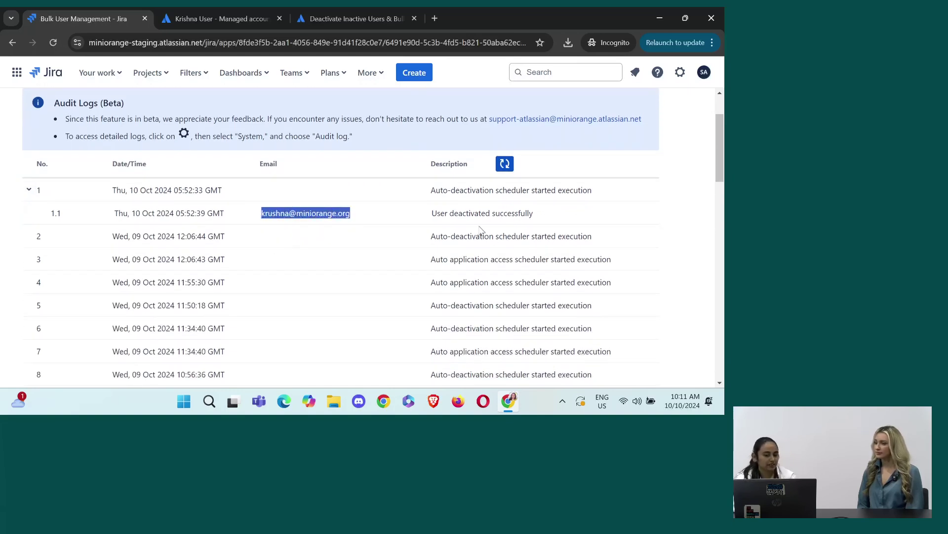
left_click(46, 247)
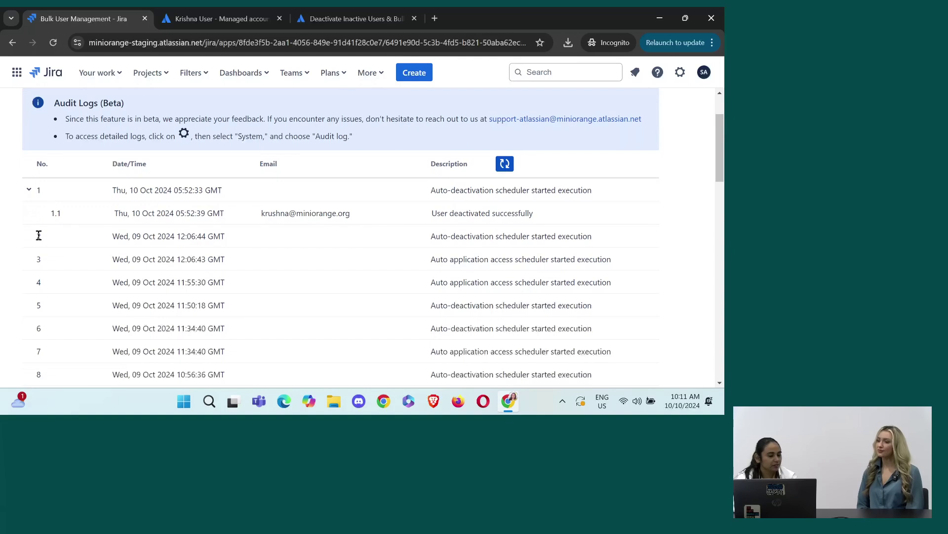
left_click(29, 189)
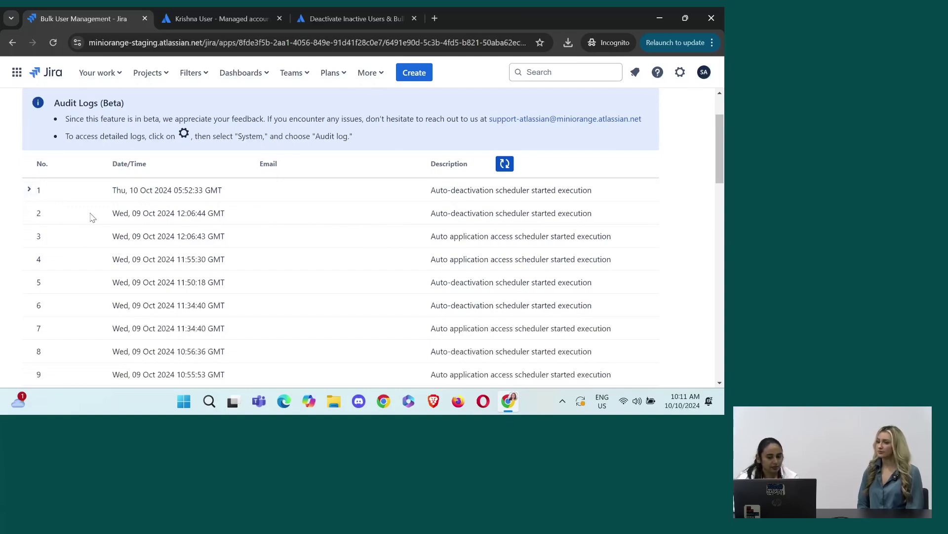
Scroll through the scheduler log entries and highlight the feedback and detailed-log note
scroll(105, 226, "down", 3)
scroll(107, 227, "up", 3)
scroll(163, 212, "down", 3)
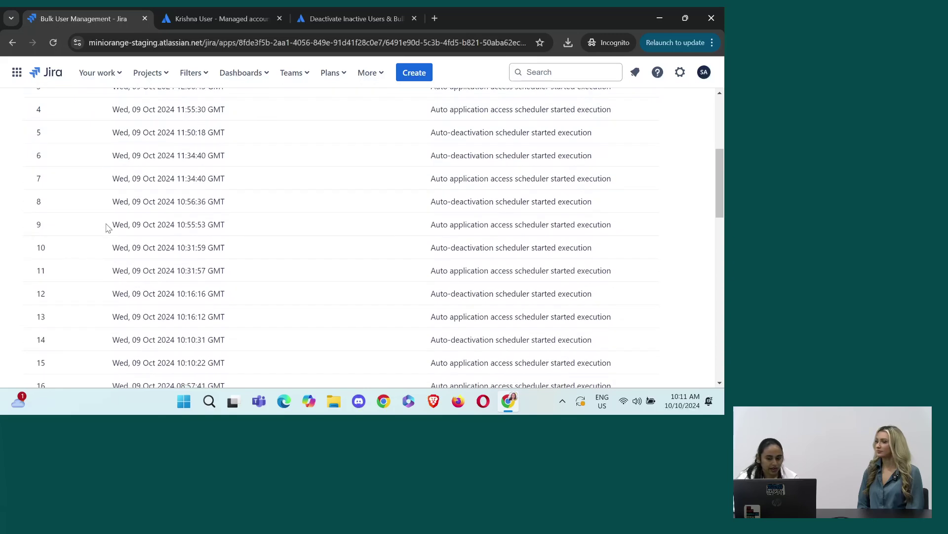
scroll(439, 237, "up", 4)
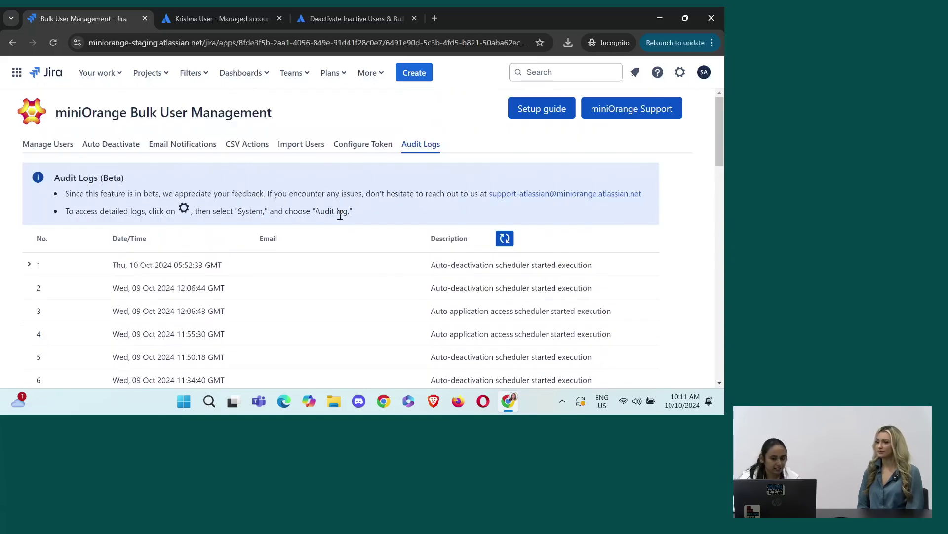
left_click_drag(340, 214, 163, 197)
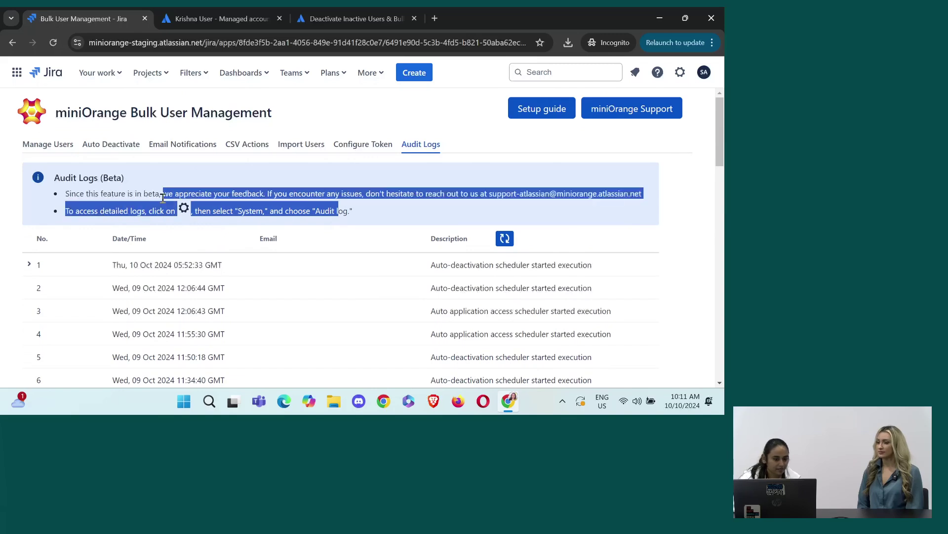
left_click(368, 205)
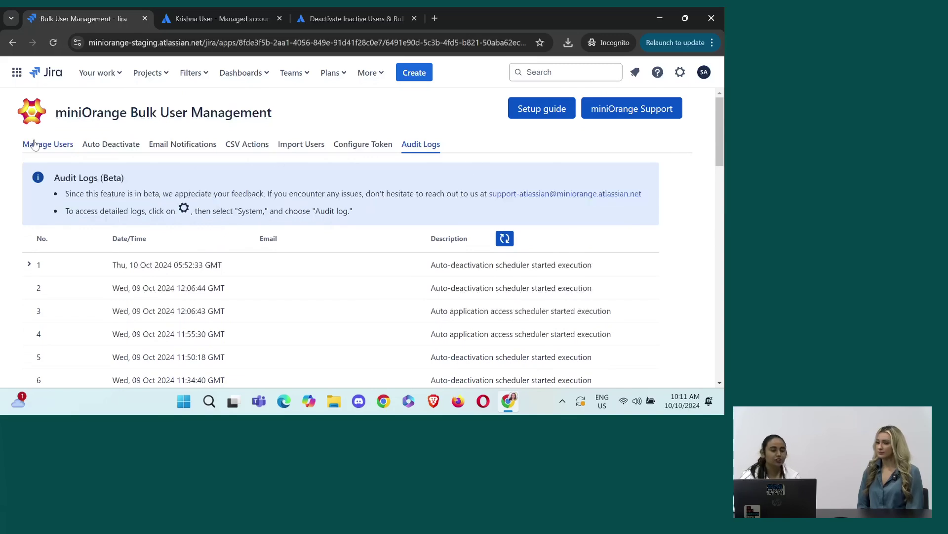